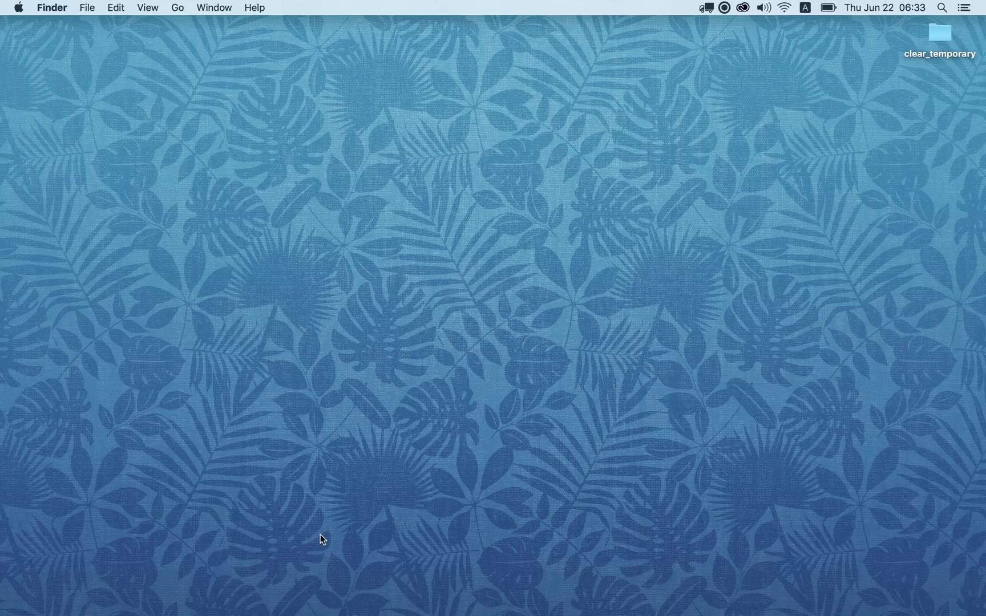
Launch Praat, close the Praat Picture window and place the Praat Objects window near the upper edge of the desktop.
{"action": "mouse_move", "coordinate": [302, 613]}
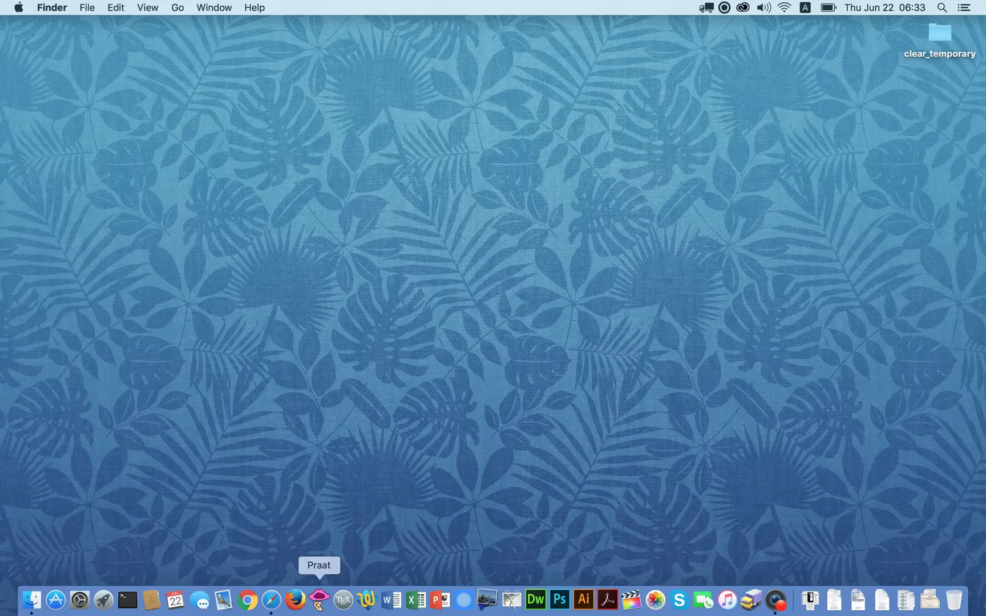
{"action": "left_click", "coordinate": [321, 608]}
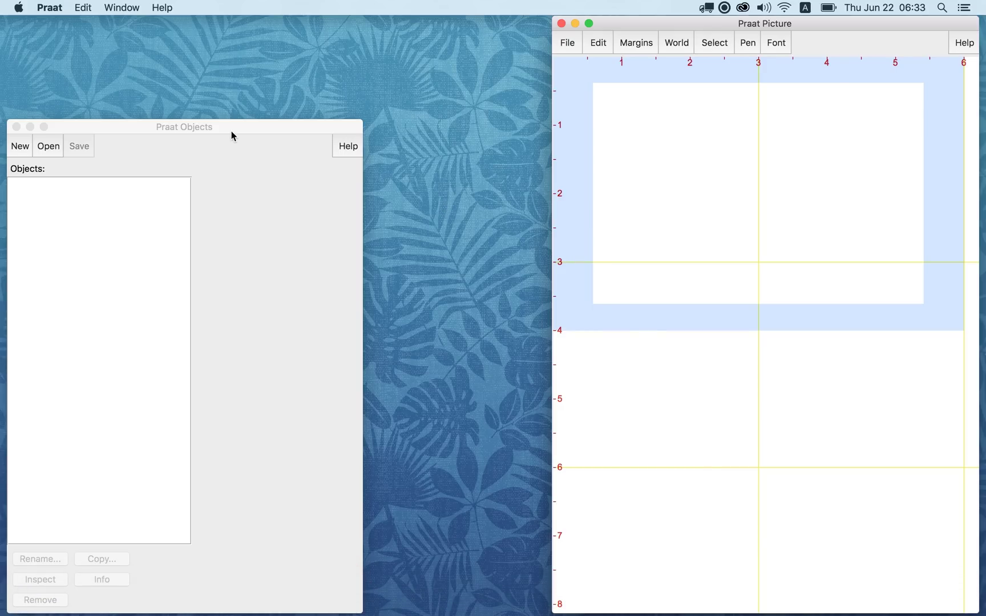
{"action": "left_click_drag", "start_coordinate": [232, 133], "coordinate": [267, 59]}
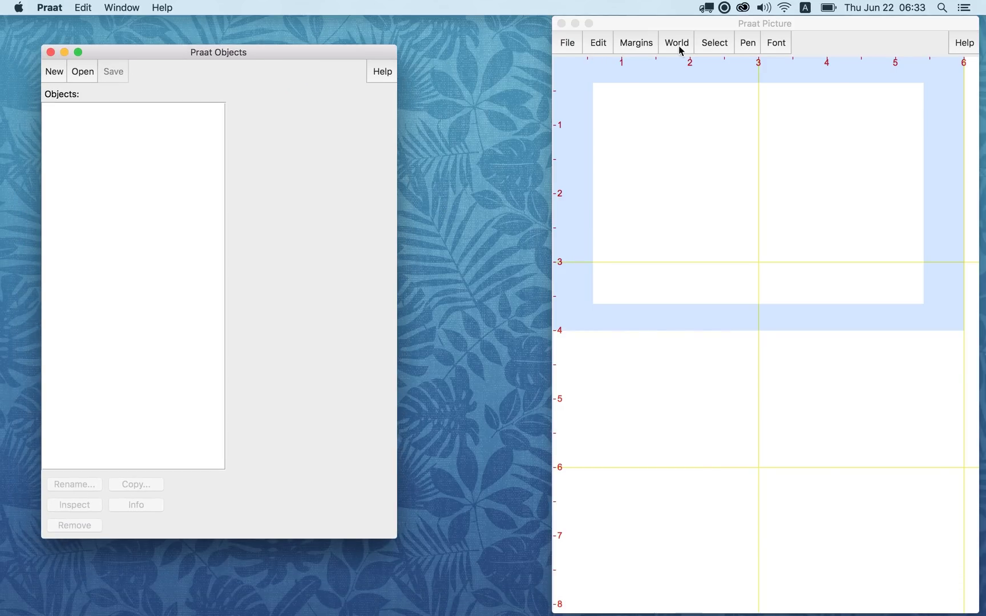
{"action": "mouse_move", "coordinate": [837, 22]}
{"action": "left_mouse_down"}
{"action": "mouse_move", "coordinate": [776, 18]}
{"action": "mouse_move", "coordinate": [831, 19]}
{"action": "left_mouse_up"}
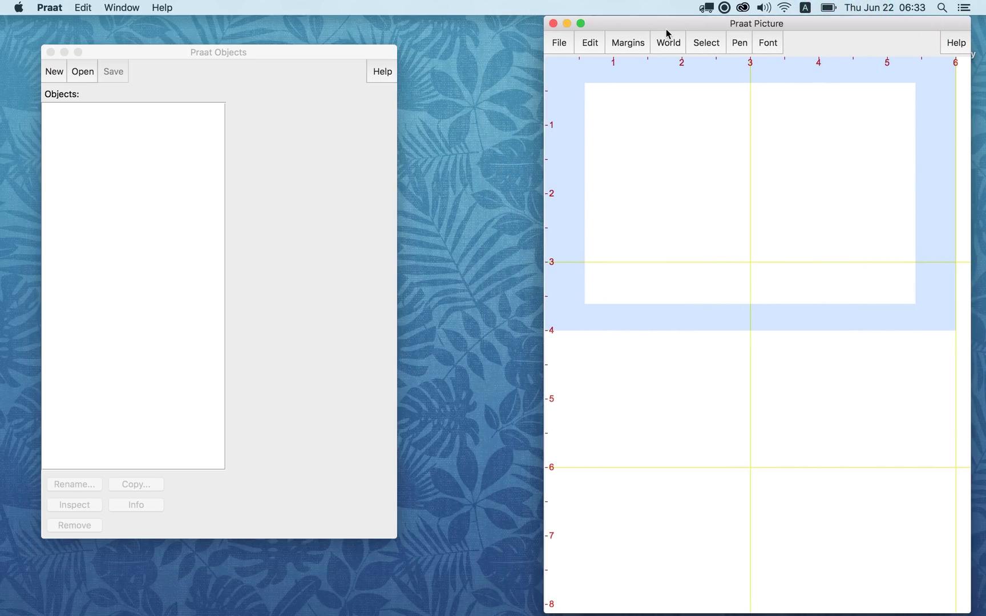
{"action": "left_click", "coordinate": [554, 23]}
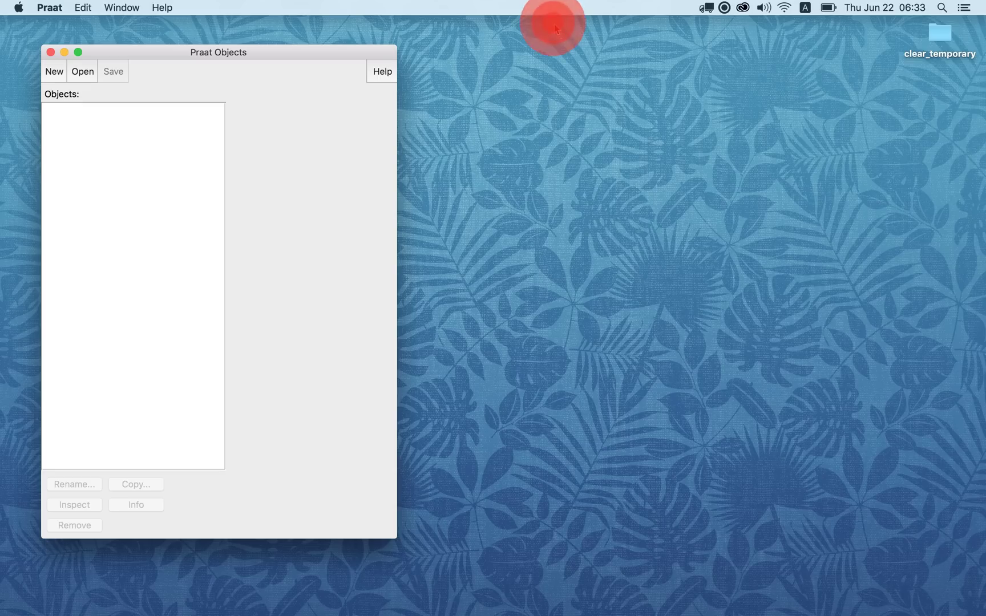
{"action": "left_click_drag", "start_coordinate": [280, 55], "coordinate": [280, 39]}
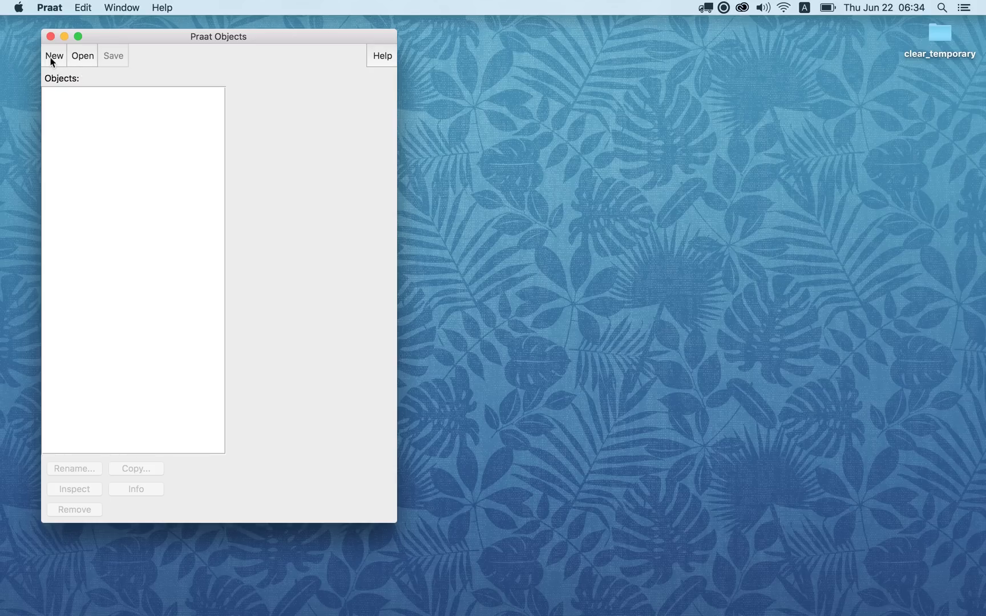
Open the recorder for a new mono sound and move its window clear of the object list.
{"action": "left_click", "coordinate": [86, 62]}
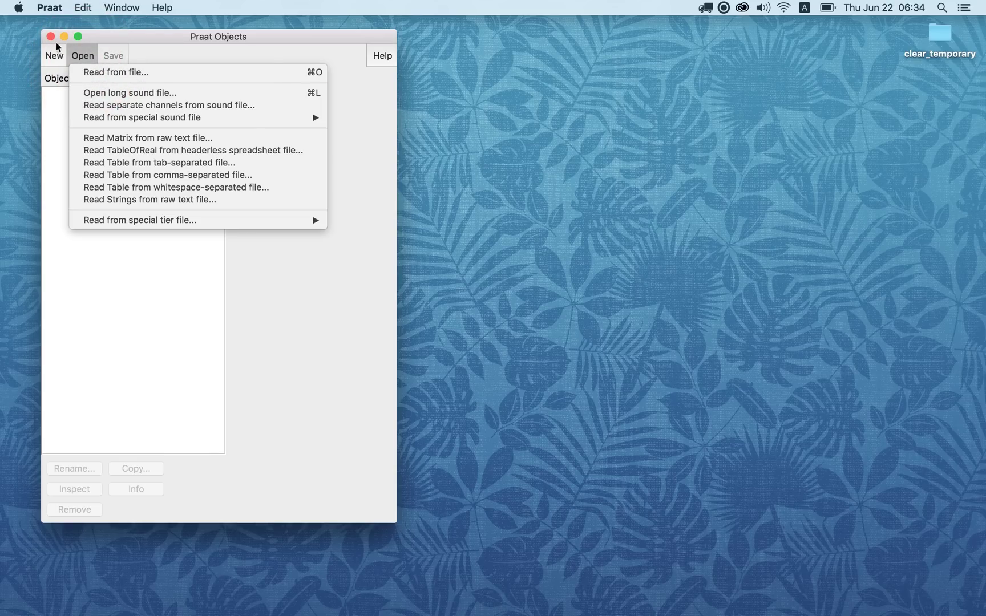
{"action": "left_click", "coordinate": [53, 58]}
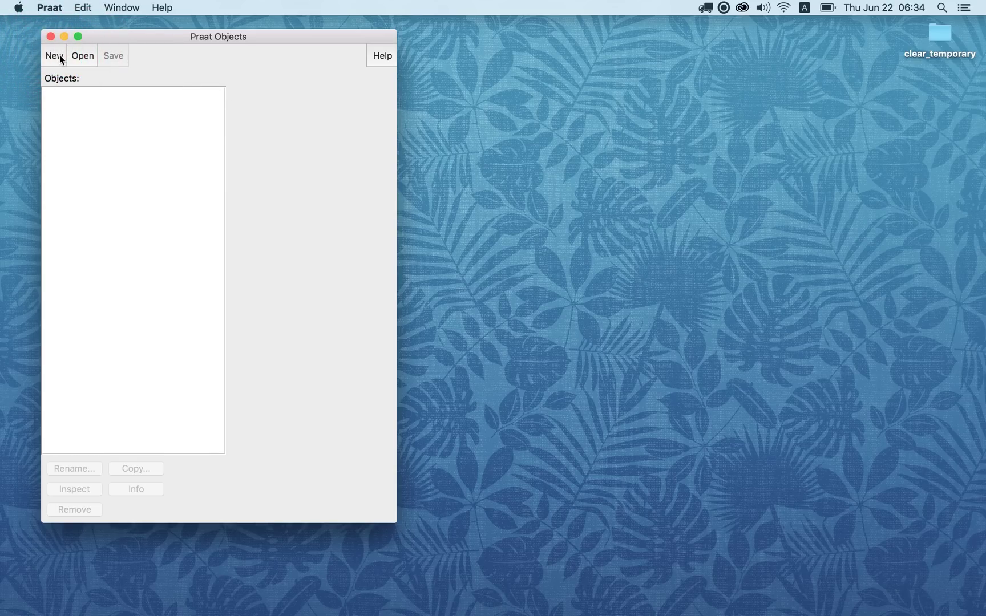
{"action": "left_click", "coordinate": [61, 59]}
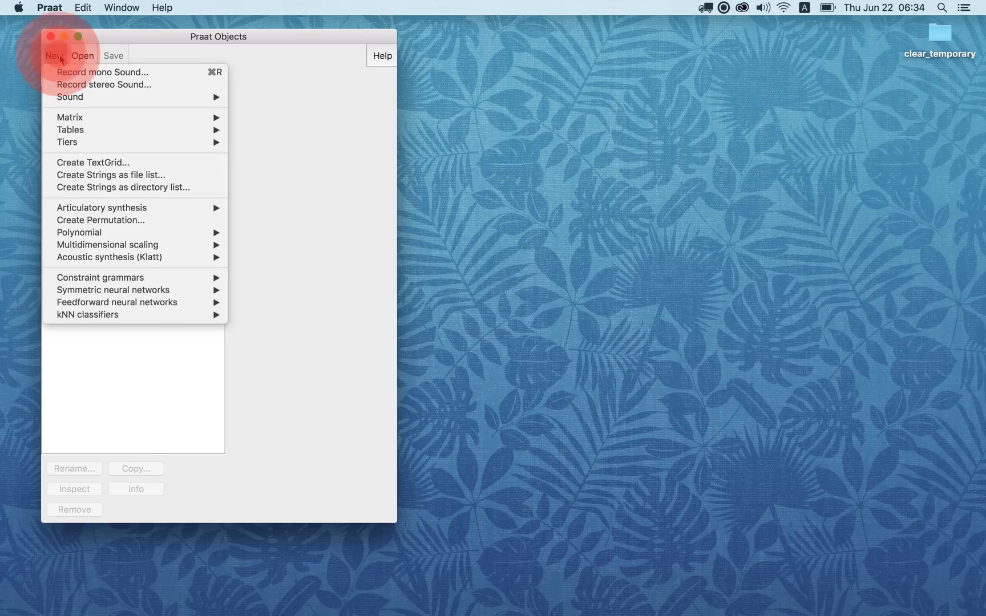
{"action": "left_click", "coordinate": [148, 75]}
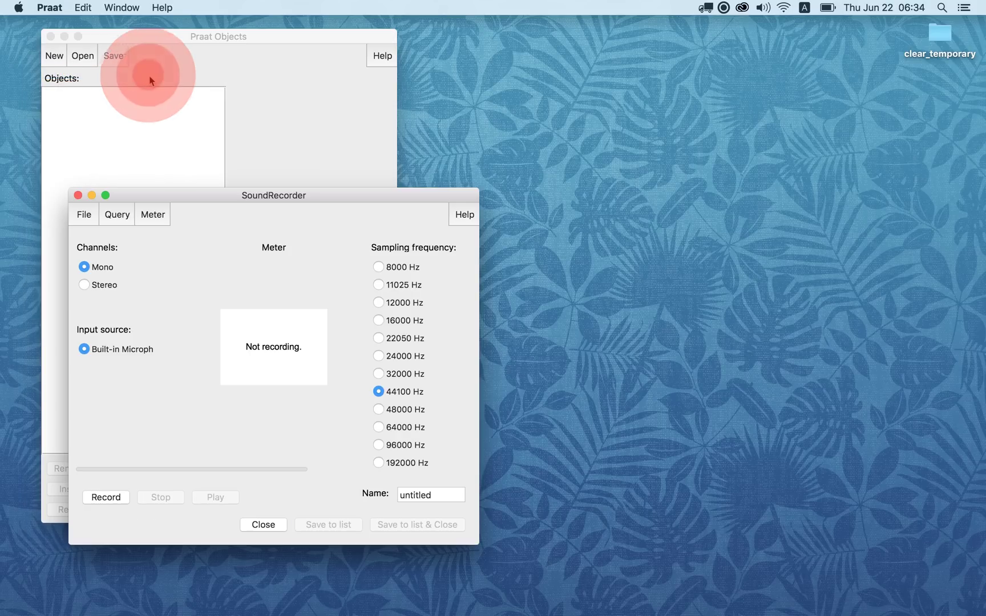
{"action": "left_click_drag", "start_coordinate": [223, 198], "coordinate": [417, 93]}
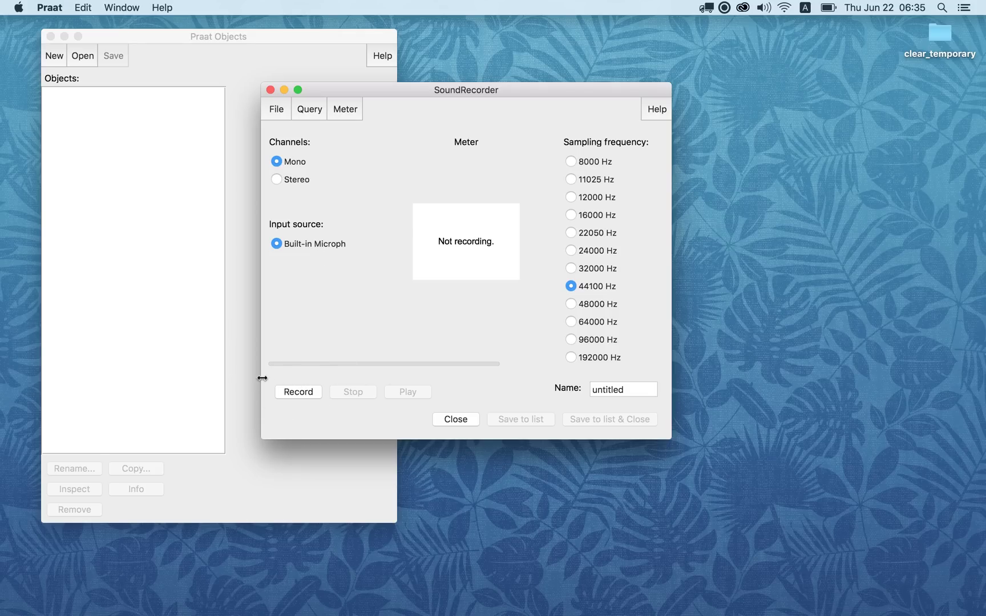
Record a short mono sound at 44100 Hz, name it wilson and save it to the object list.
{"action": "left_click", "coordinate": [298, 392]}
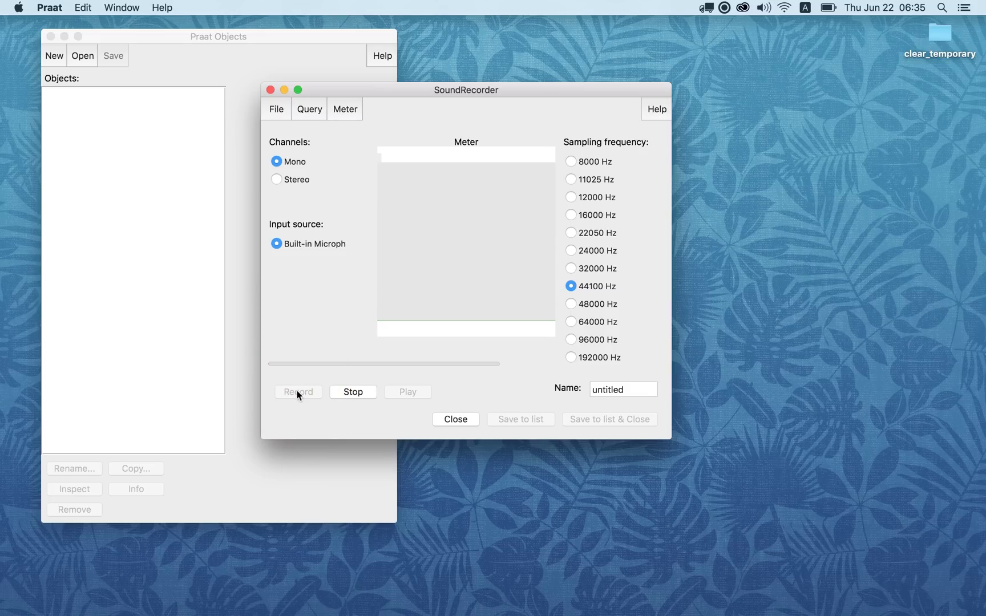
{"action": "left_click", "coordinate": [354, 397]}
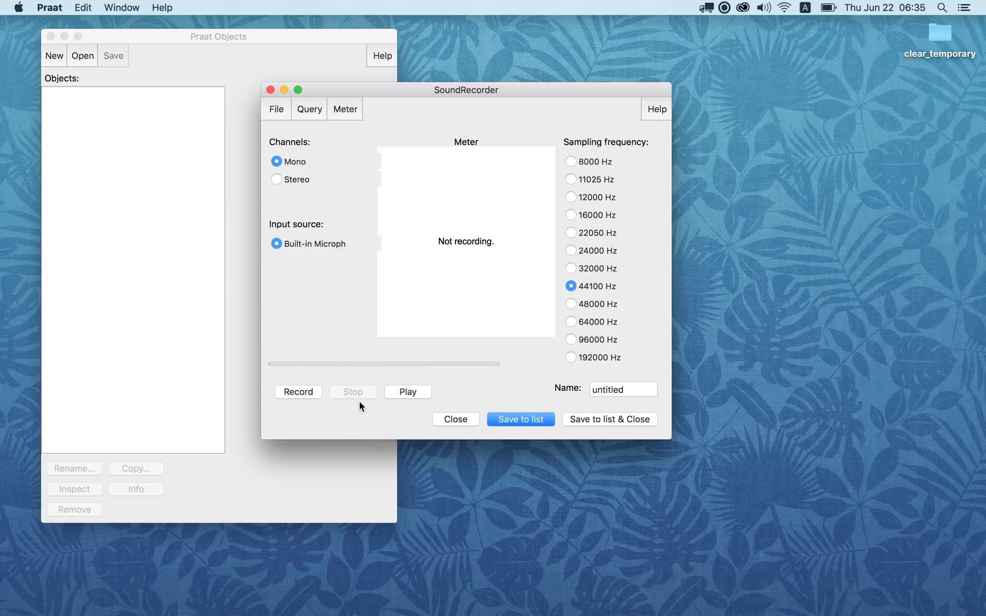
{"action": "double_click", "coordinate": [636, 392]}
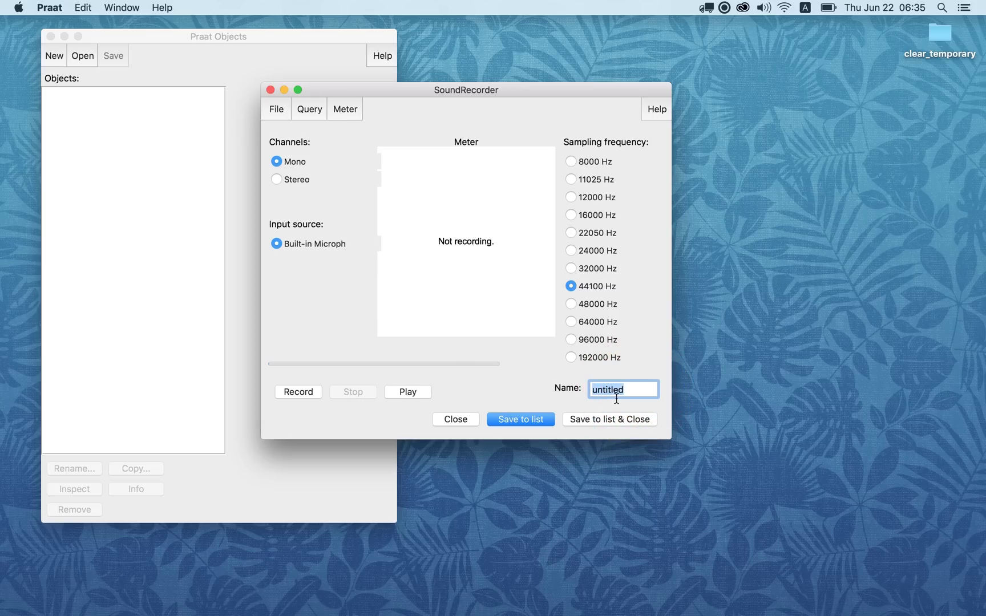
{"action": "type", "text": "wilson"}
{"action": "left_click", "coordinate": [526, 418]}
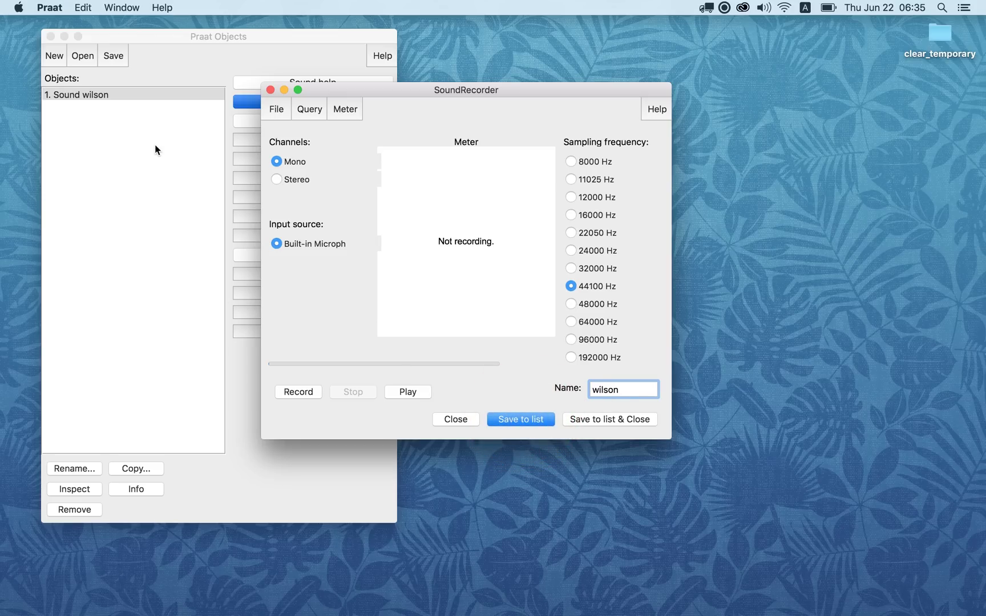
Save the wilson sound object as the WAV file wilson.wav on the Desktop.
{"action": "left_click", "coordinate": [178, 47]}
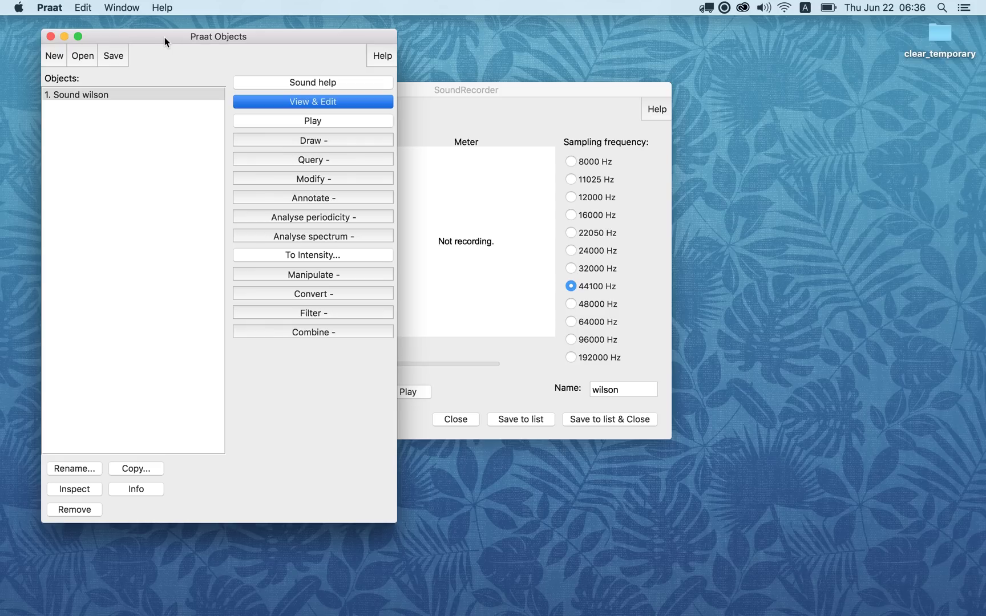
{"action": "mouse_move", "coordinate": [164, 37]}
{"action": "left_mouse_down"}
{"action": "mouse_move", "coordinate": [142, 39]}
{"action": "mouse_move", "coordinate": [155, 45]}
{"action": "left_mouse_up"}
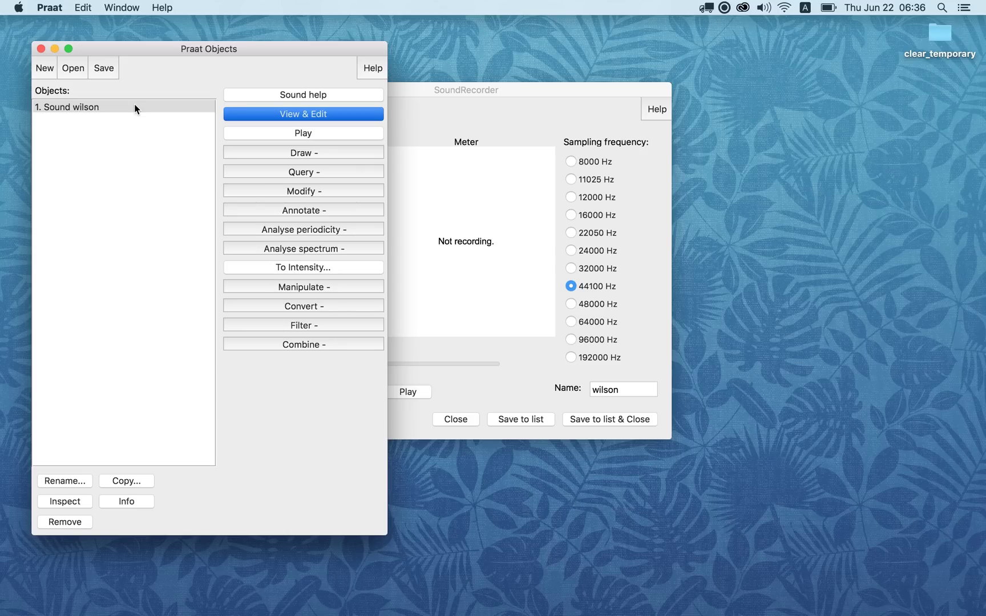
{"action": "left_click", "coordinate": [67, 107]}
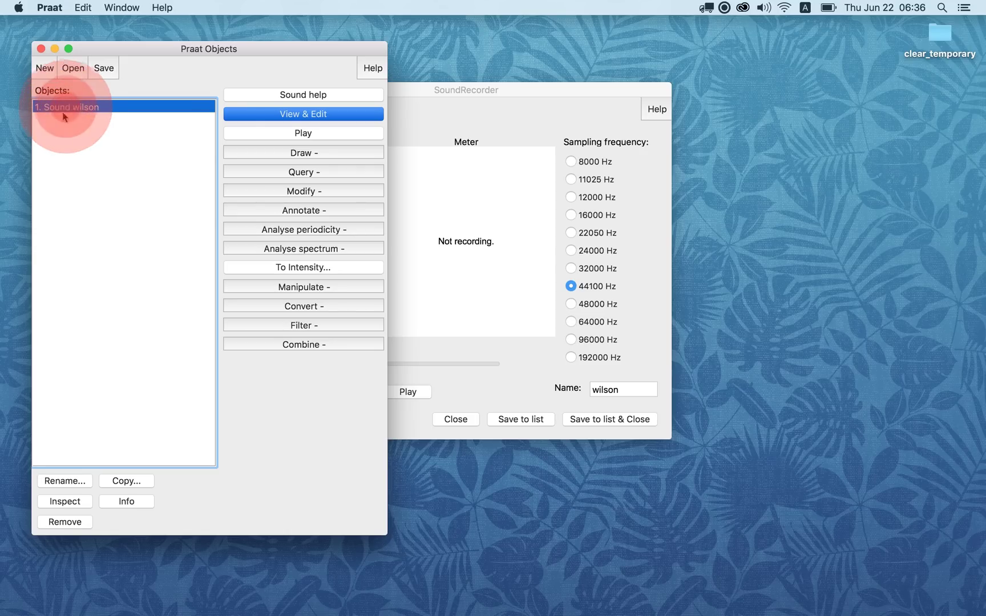
{"action": "left_click", "coordinate": [113, 72]}
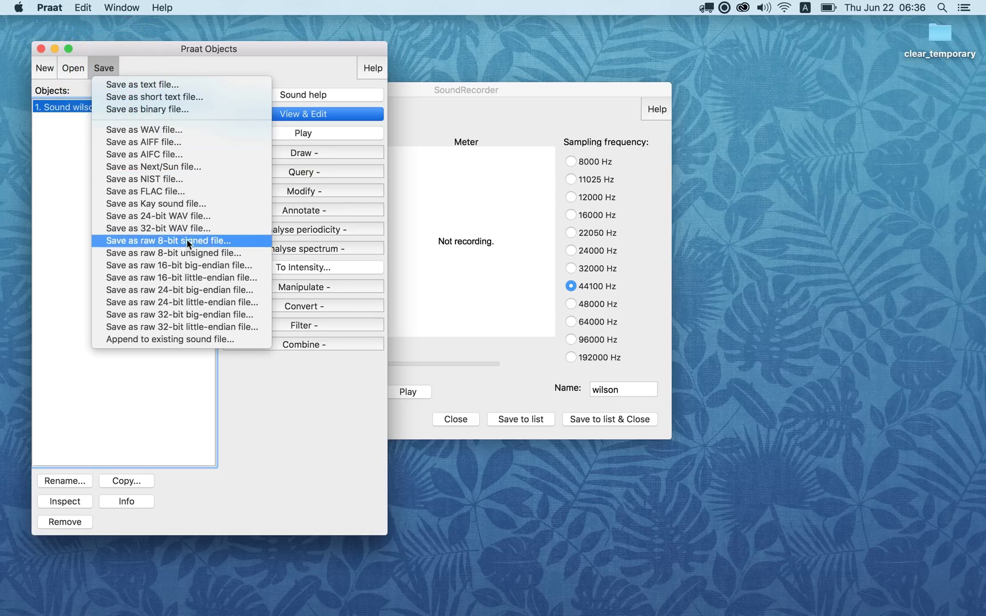
{"action": "left_click", "coordinate": [201, 131]}
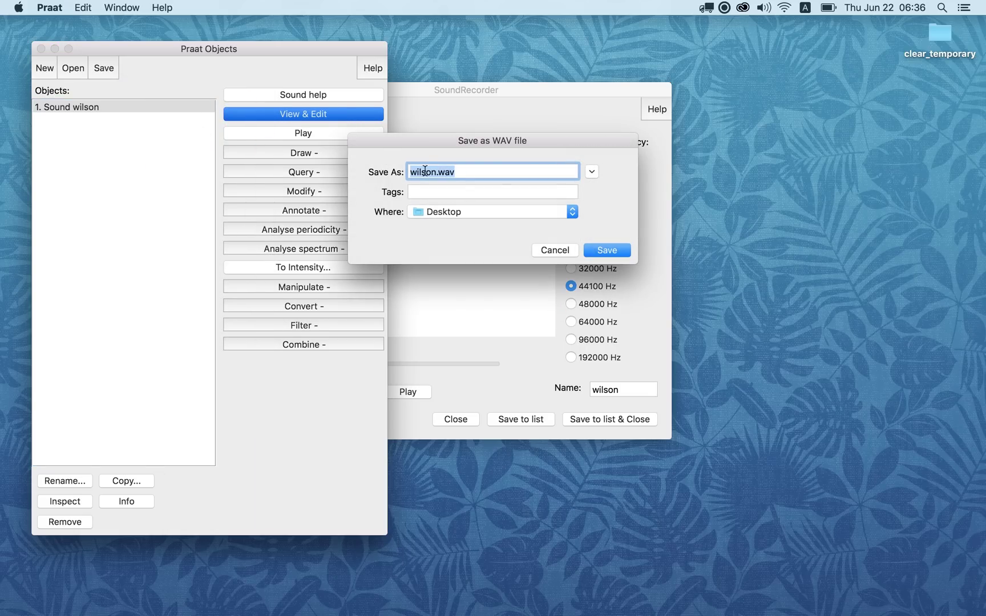
{"action": "left_click_drag", "start_coordinate": [425, 138], "coordinate": [487, 29]}
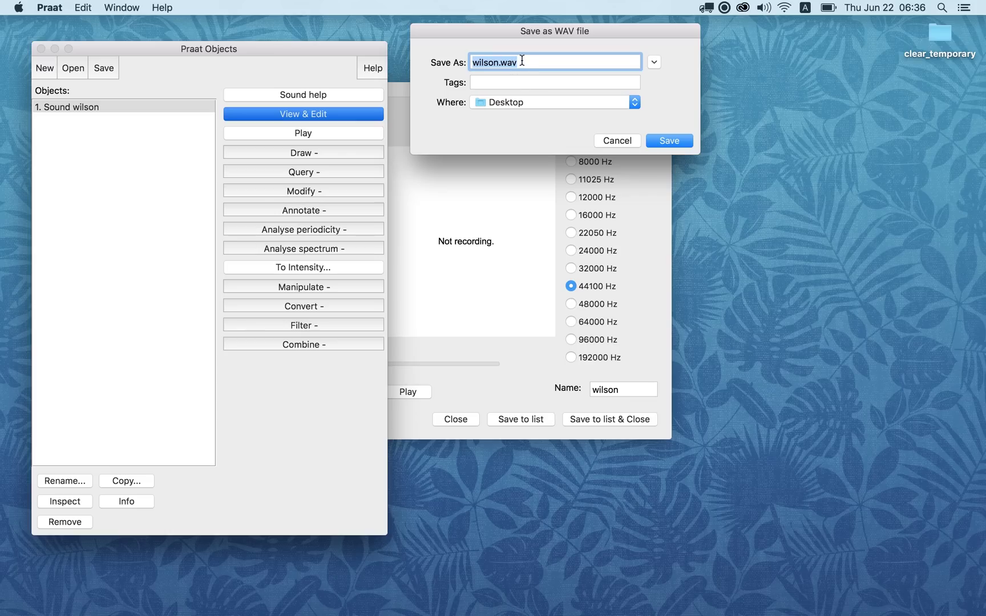
{"action": "left_click", "coordinate": [672, 141]}
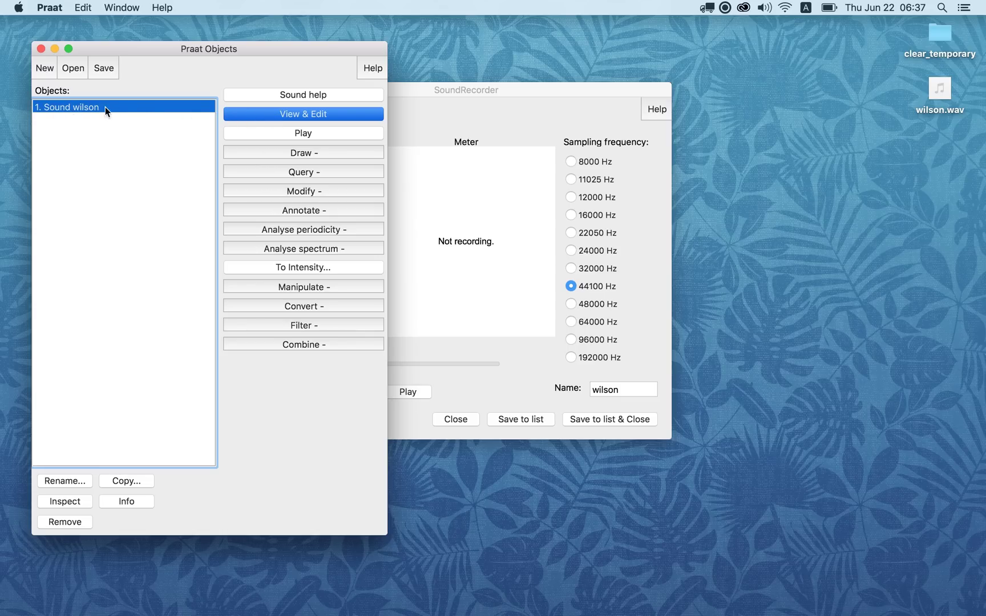
Open the wilson sound with View & Edit and play the total duration, the visible part, and the parts before and after the cursor.
{"action": "left_click", "coordinate": [272, 117]}
{"action": "left_click_drag", "start_coordinate": [386, 76], "coordinate": [365, 70]}
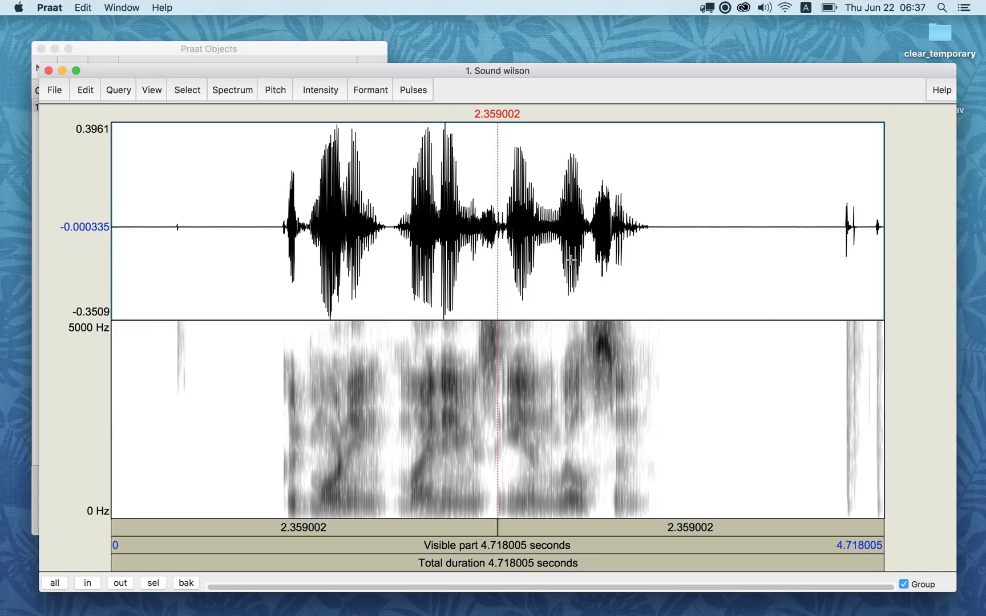
{"action": "left_click", "coordinate": [225, 569]}
{"action": "left_click", "coordinate": [353, 549]}
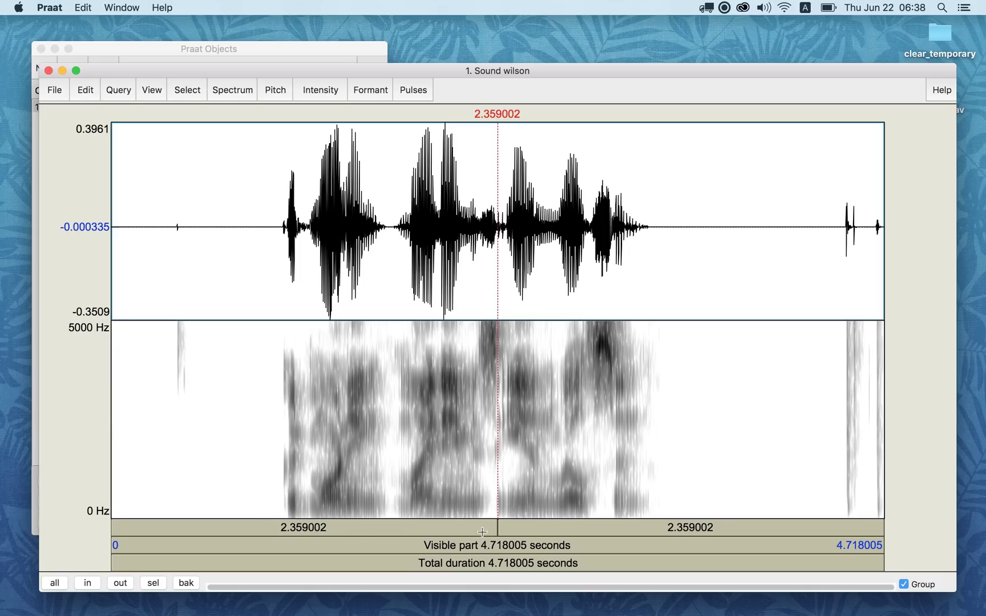
{"action": "left_click", "coordinate": [279, 526]}
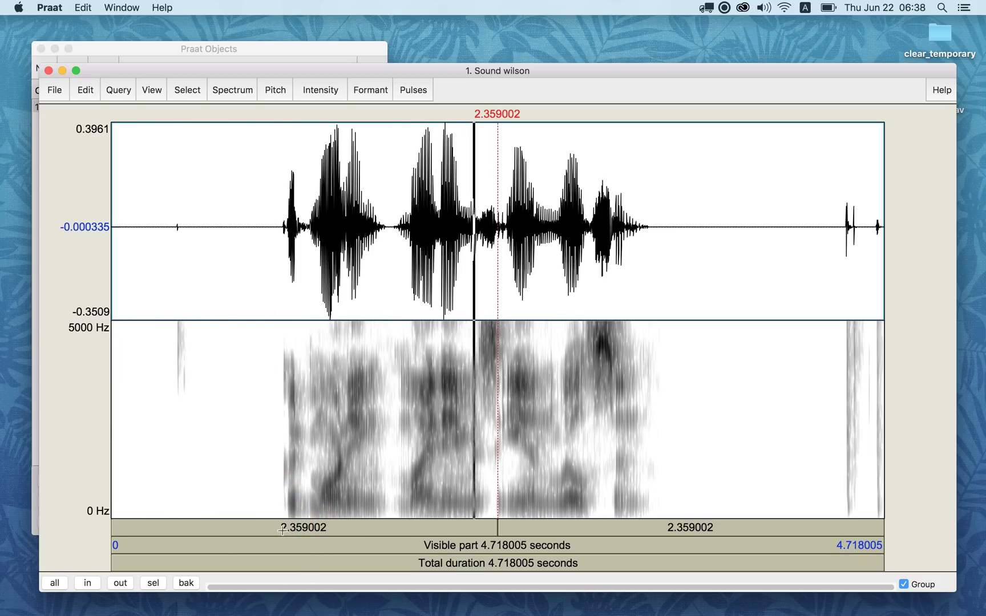
{"action": "left_click", "coordinate": [623, 527]}
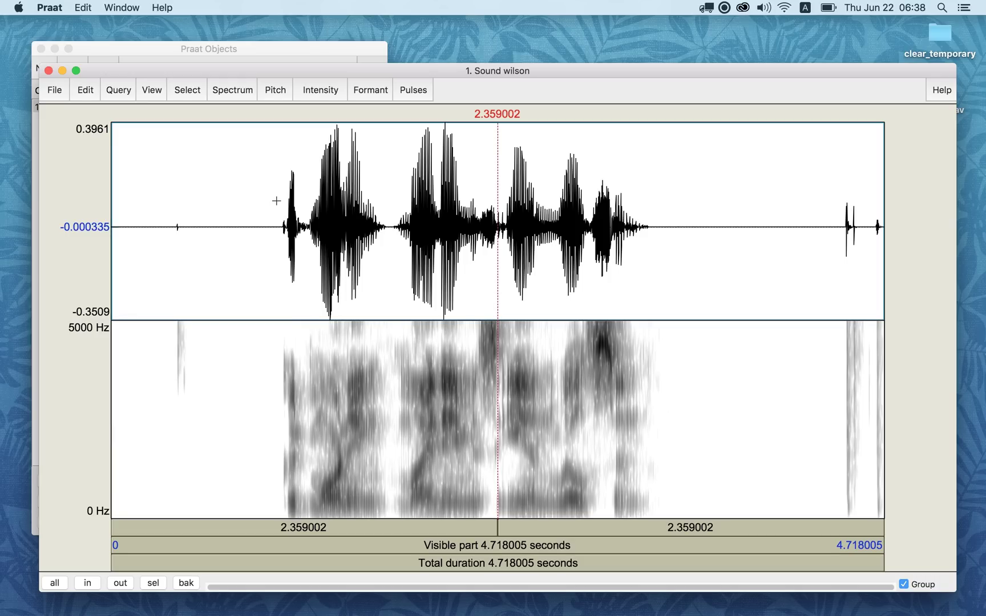
Zoom to the stretch from about 0.99 to 1.72 s, play the visible part and the total duration, and show the whole sound again.
{"action": "left_click_drag", "start_coordinate": [273, 198], "coordinate": [396, 193]}
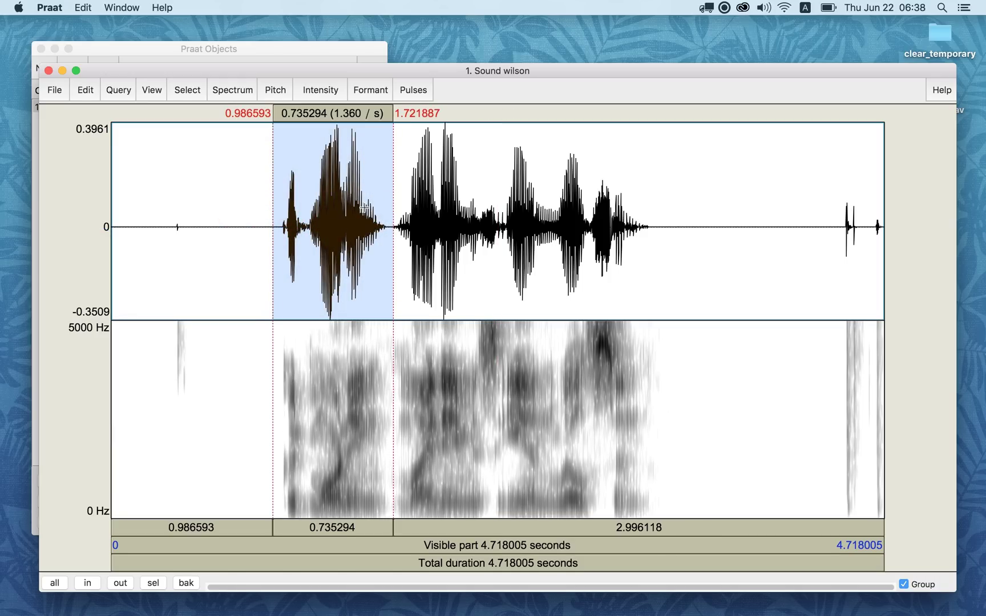
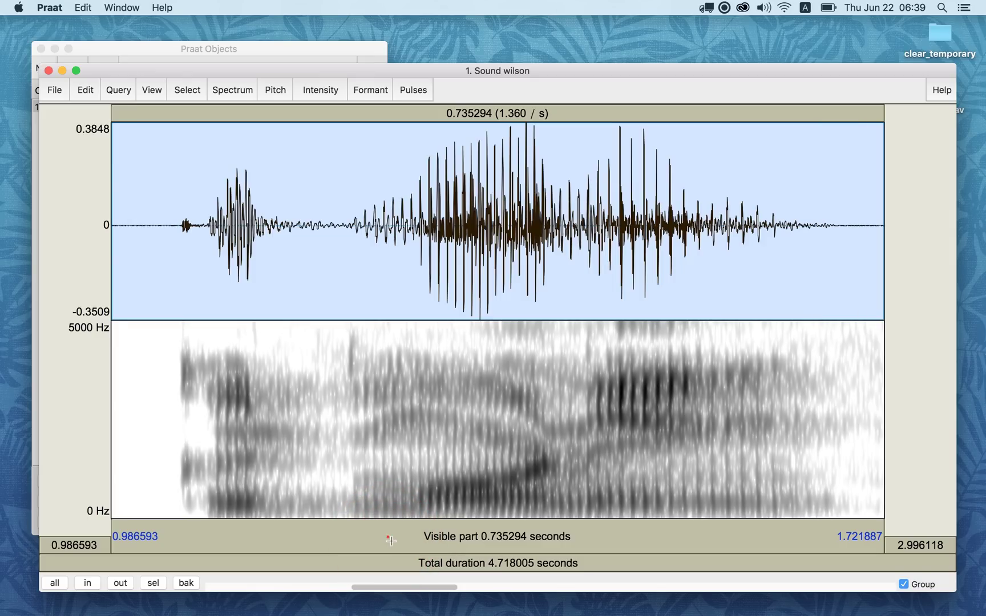
{"action": "left_click", "coordinate": [391, 540]}
{"action": "left_click", "coordinate": [391, 540]}
{"action": "left_click", "coordinate": [416, 566]}
{"action": "left_click", "coordinate": [56, 583]}
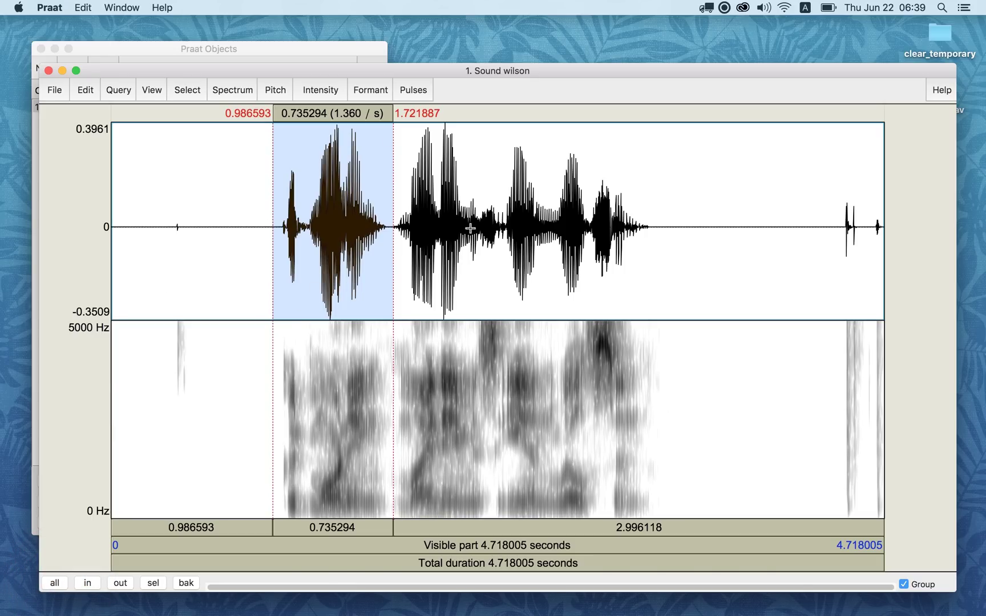
Select the stretch from about 2.42 to 3.04 s, zoom to it and return to the whole sound.
{"action": "left_click_drag", "start_coordinate": [508, 227], "coordinate": [612, 231]}
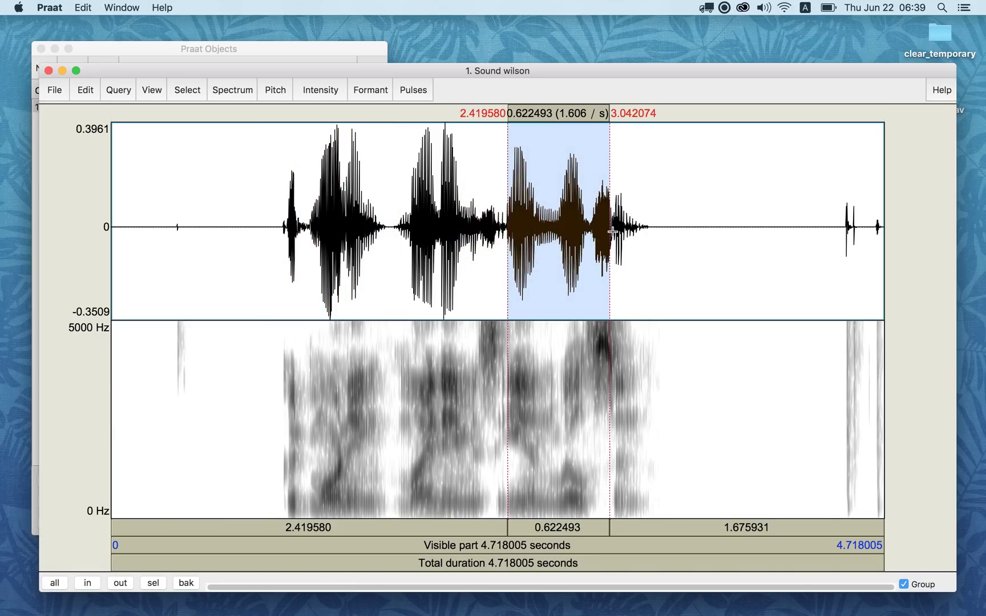
{"action": "left_click", "coordinate": [154, 584]}
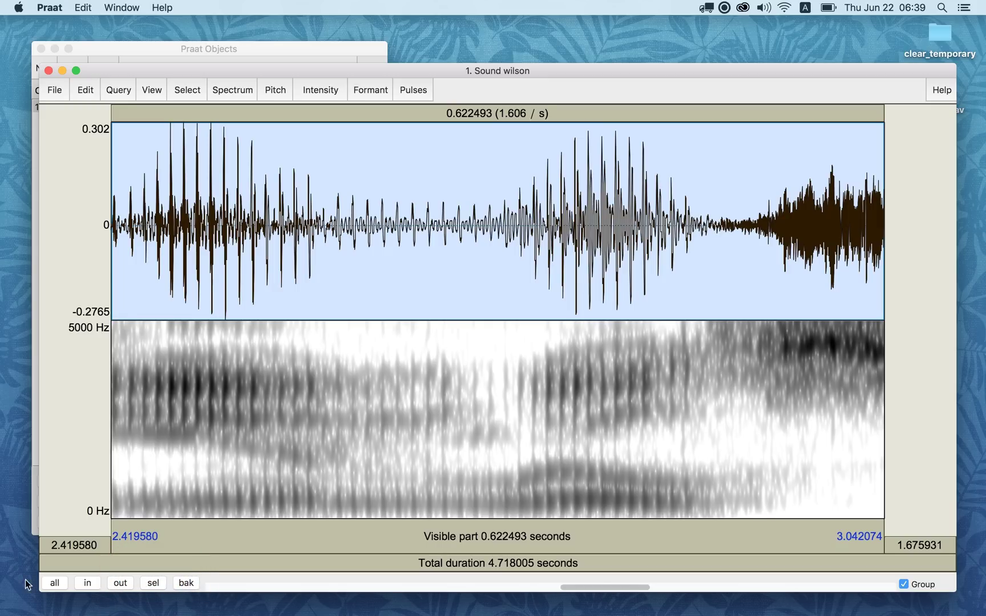
{"action": "left_click", "coordinate": [54, 584]}
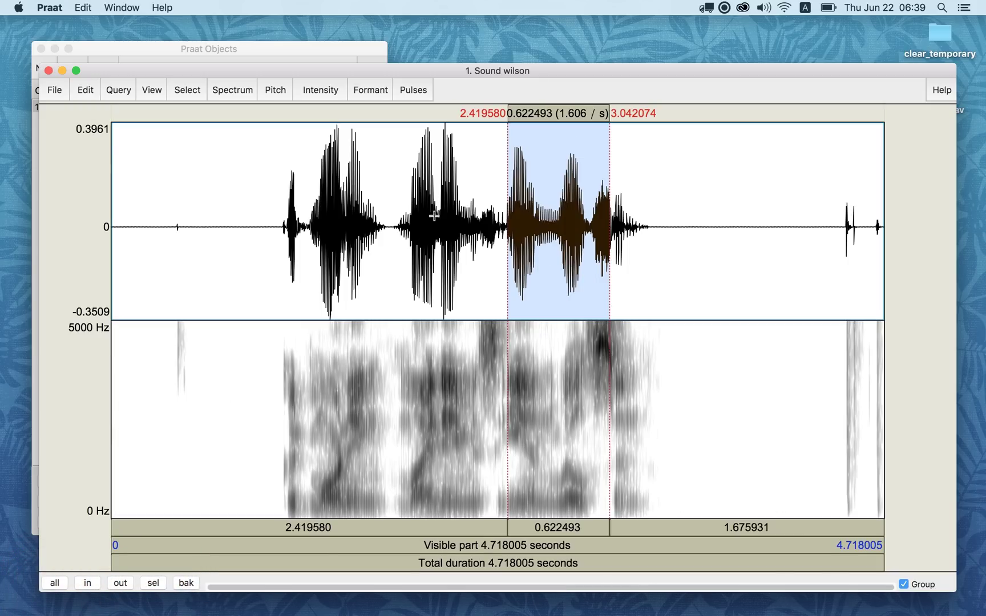
Select the stretch from about 1.87 to 2.15 s, zoom to it and return to the whole sound.
{"action": "left_click_drag", "start_coordinate": [418, 220], "coordinate": [463, 226]}
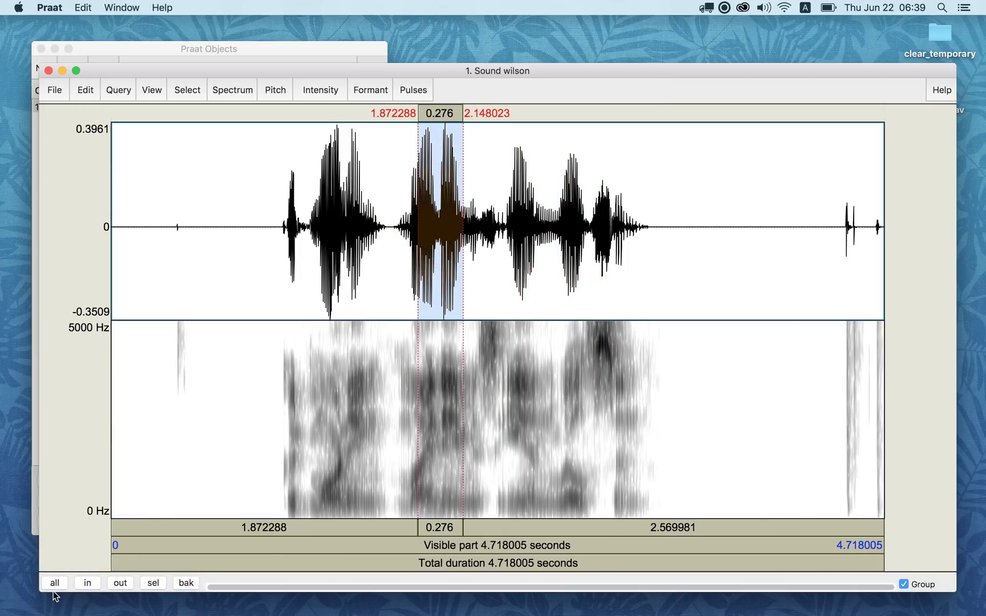
{"action": "left_click", "coordinate": [158, 582]}
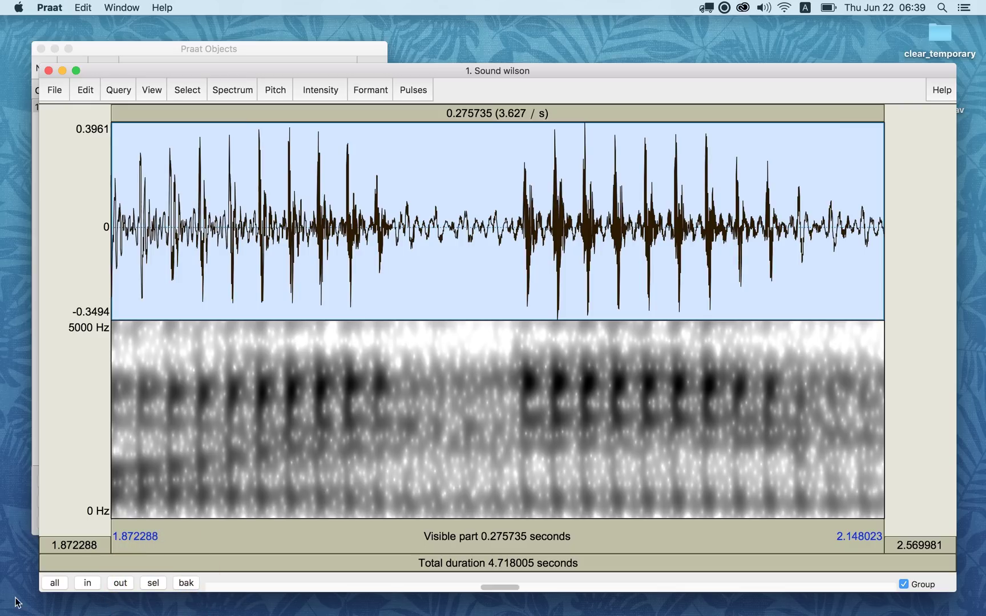
{"action": "left_click", "coordinate": [63, 583]}
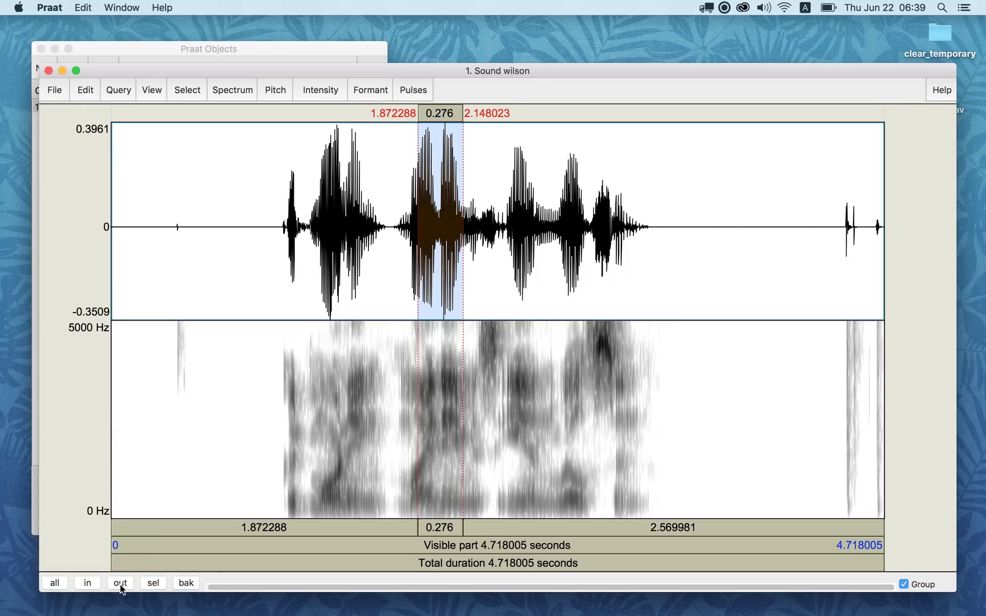
Clear the selection by placing the cursor at about 0.22 s, and zoom in repeatedly to the stretch from about 2.21 to 2.51 s.
{"action": "left_click", "coordinate": [490, 281]}
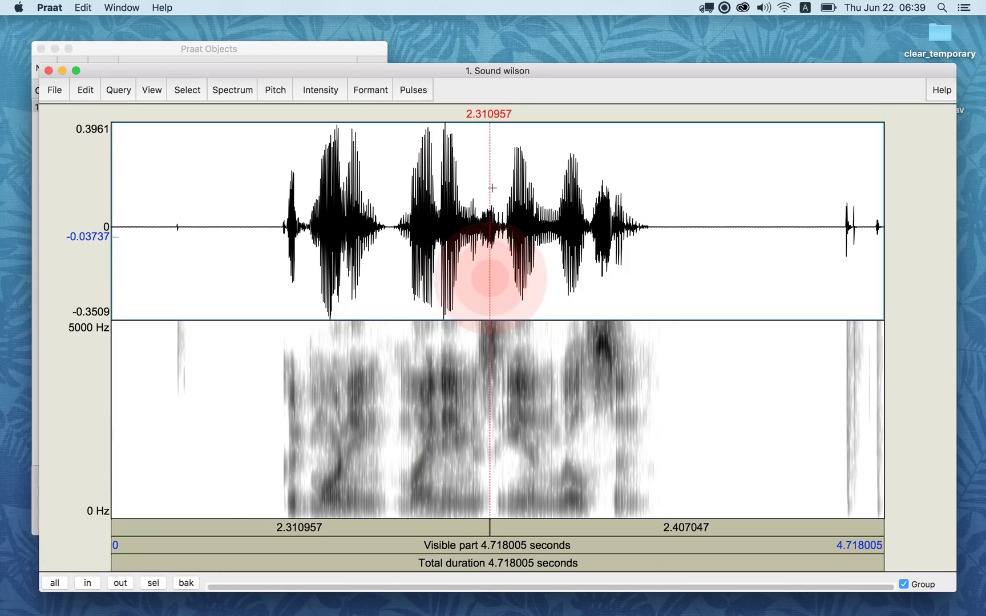
{"action": "left_click", "coordinate": [147, 287]}
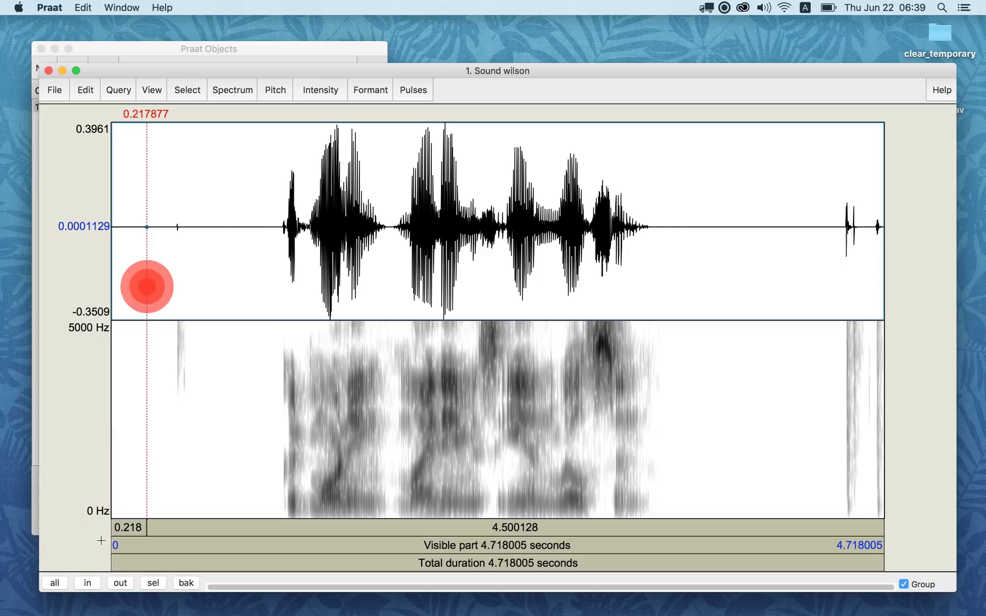
{"action": "left_click", "coordinate": [87, 582]}
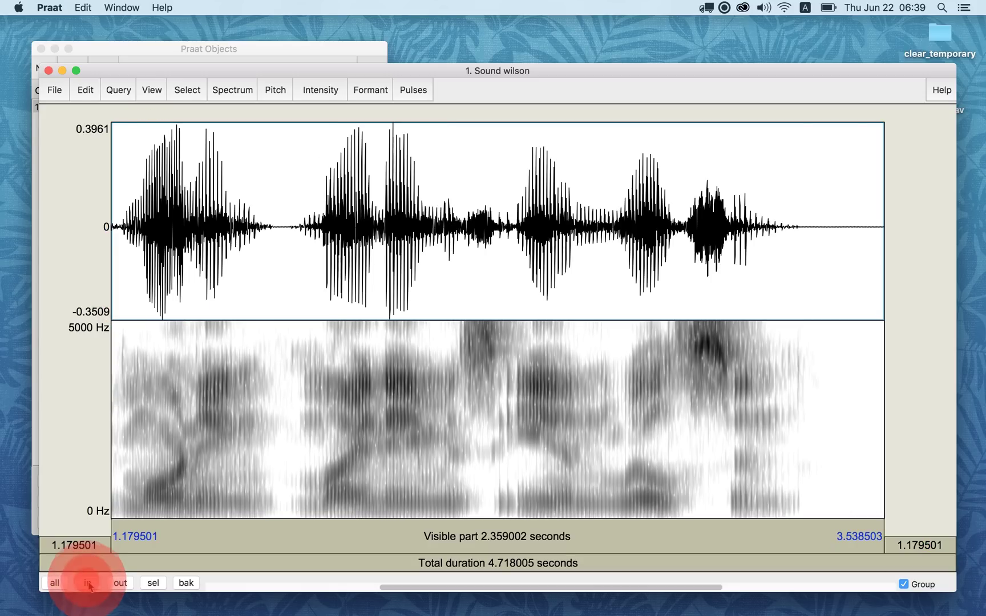
{"action": "left_click", "coordinate": [87, 583]}
{"action": "left_click", "coordinate": [87, 583]}
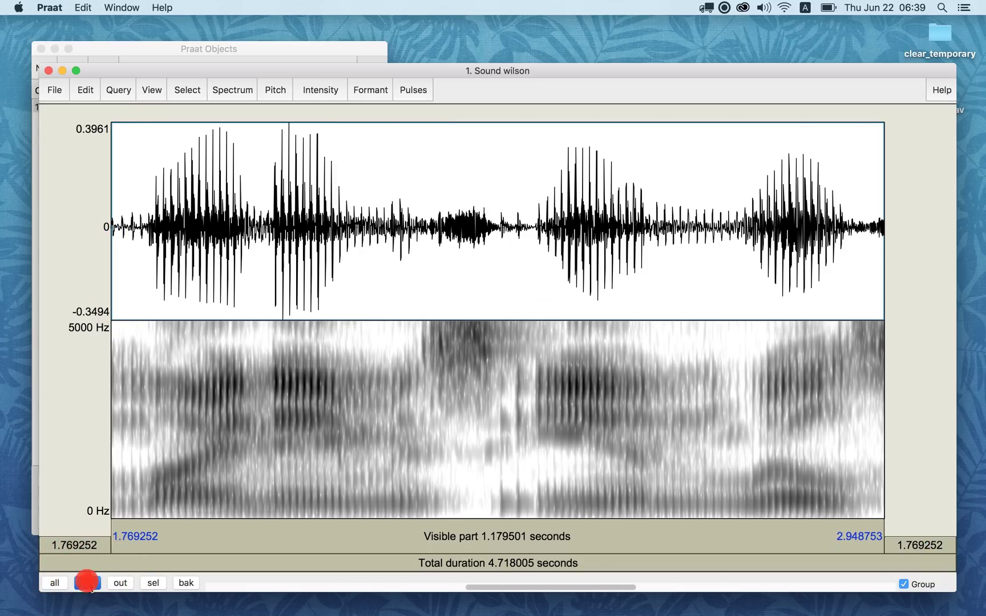
{"action": "left_click", "coordinate": [88, 583]}
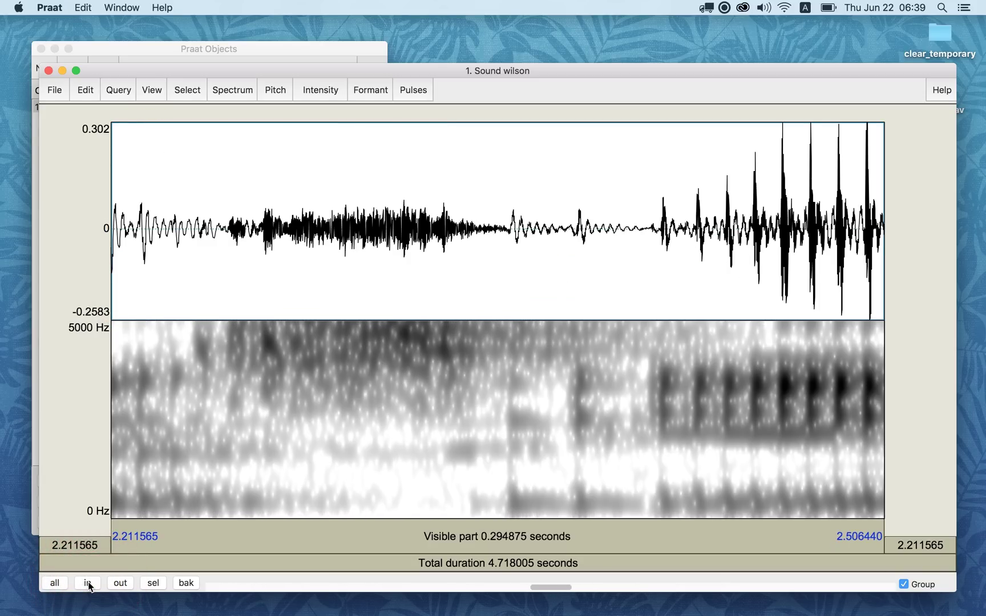
Zoom out repeatedly until the whole 4.72 s sound is shown again.
{"action": "left_click", "coordinate": [121, 583]}
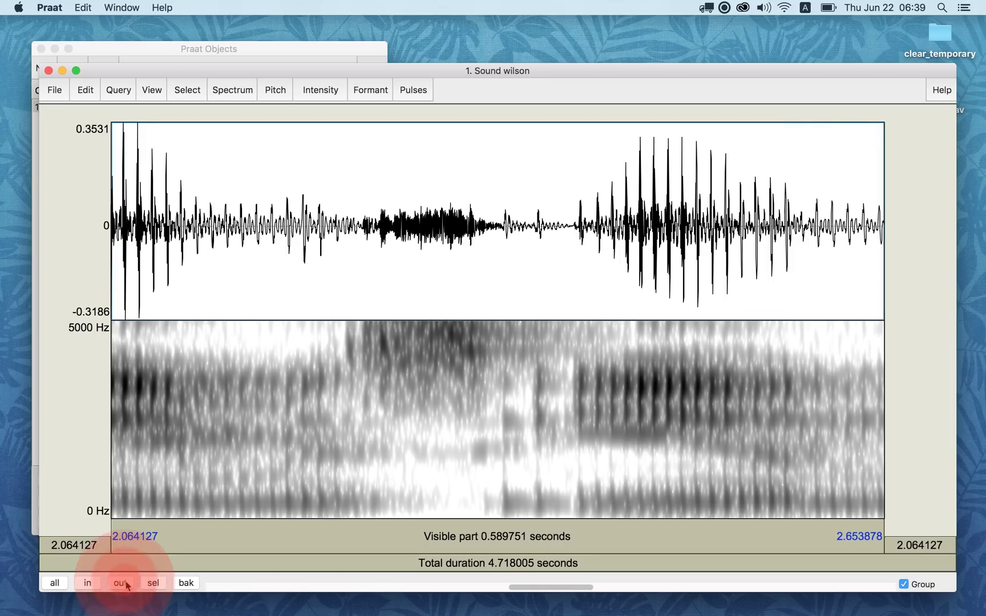
{"action": "left_click", "coordinate": [121, 583]}
{"action": "left_click", "coordinate": [121, 583]}
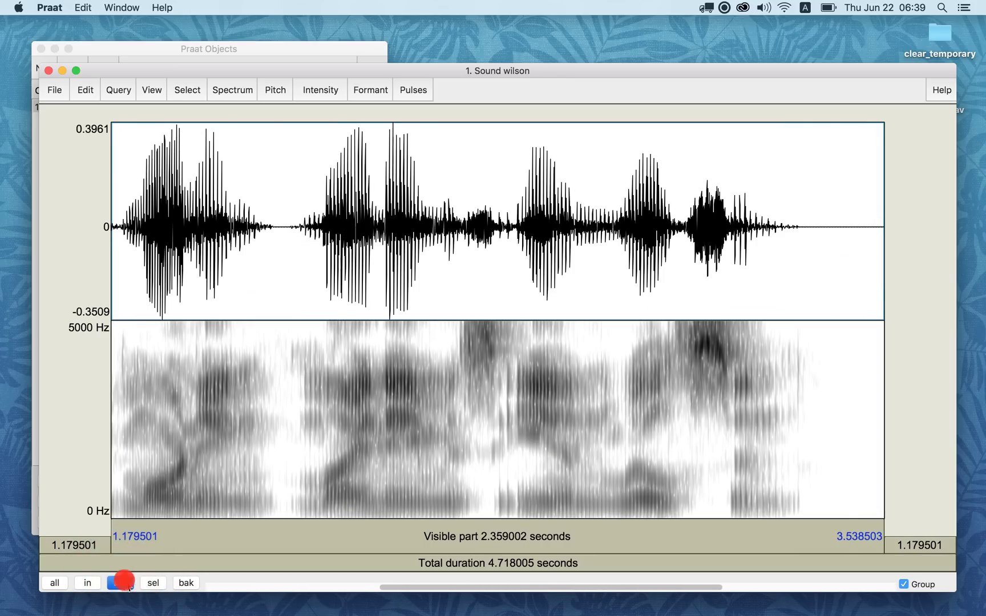
{"action": "left_click", "coordinate": [122, 583]}
{"action": "left_click", "coordinate": [124, 583]}
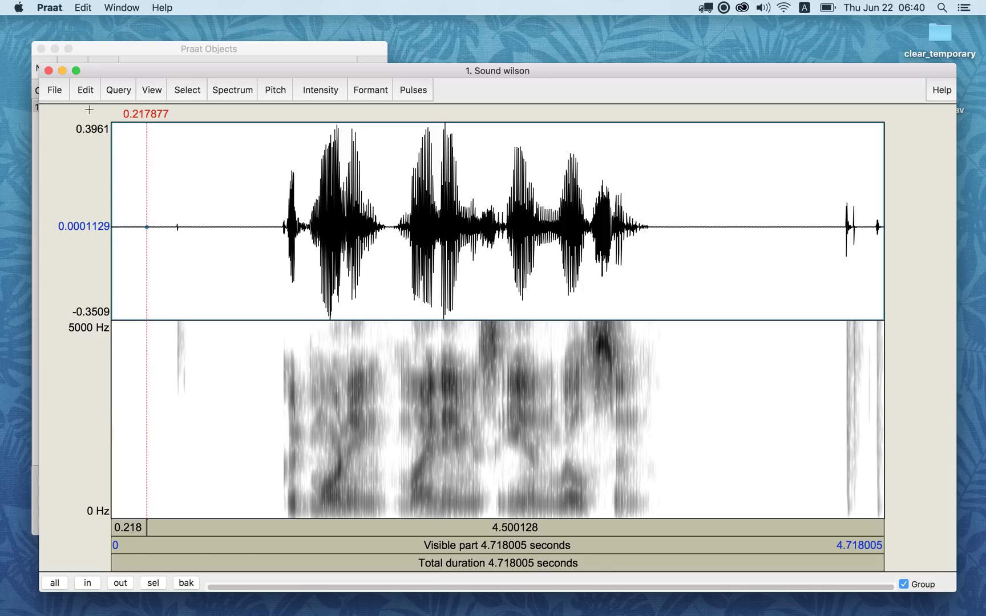
Close the sound editor and the SoundRecorder, leaving only the Praat Objects window open.
{"action": "left_click", "coordinate": [49, 70]}
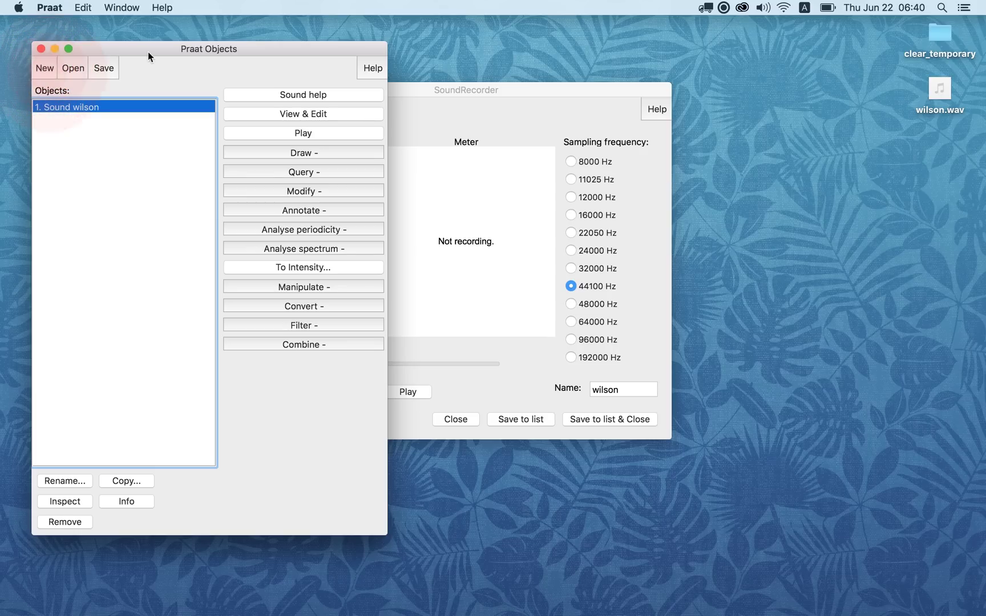
{"action": "left_click_drag", "start_coordinate": [148, 51], "coordinate": [145, 92]}
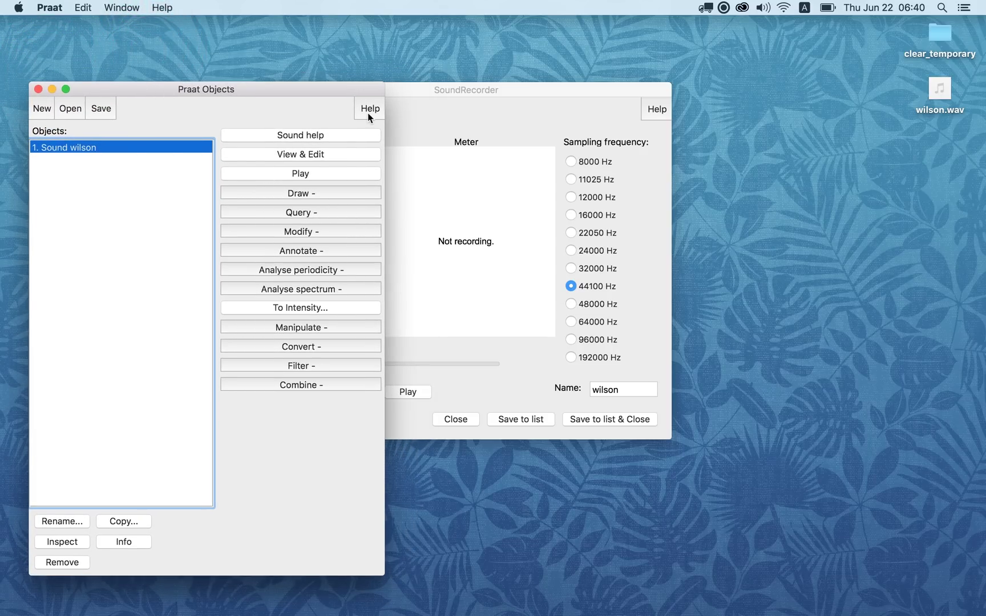
{"action": "left_click", "coordinate": [419, 105]}
{"action": "left_click", "coordinate": [268, 89]}
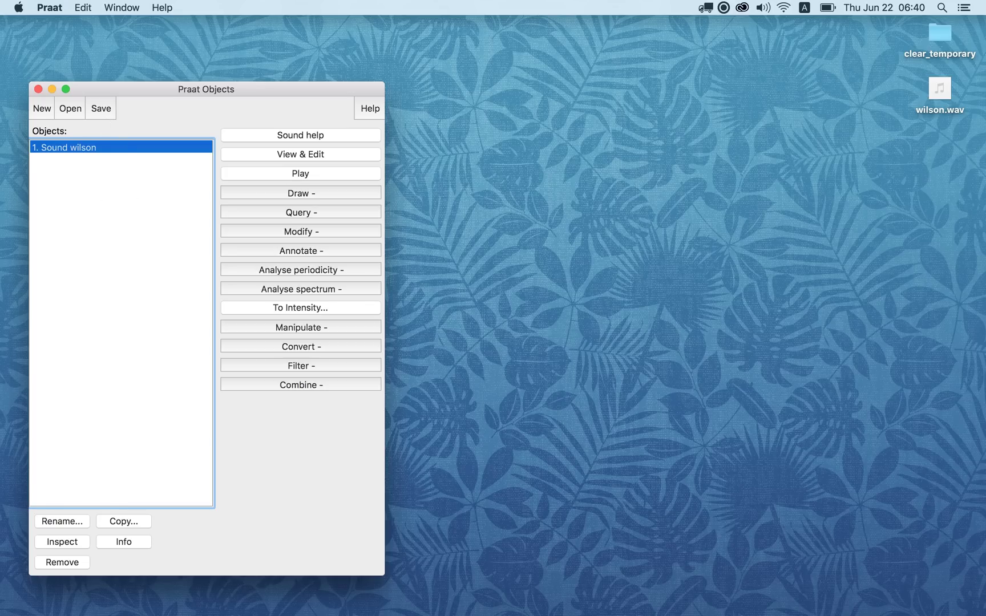
Quit Praat, confirming despite the sound still in the objects list.
{"action": "left_click", "coordinate": [49, 7]}
{"action": "left_click", "coordinate": [59, 126]}
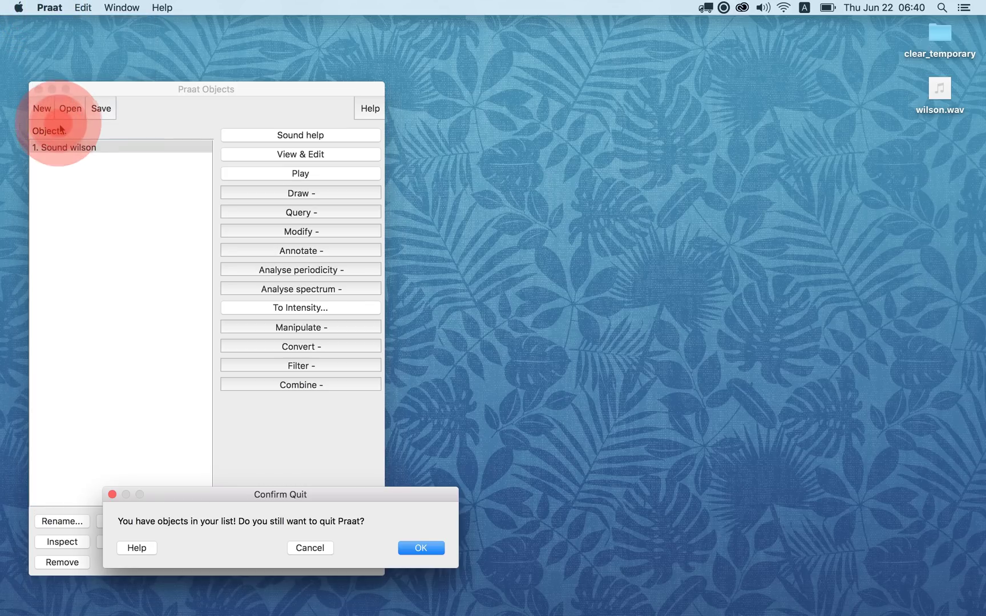
{"action": "left_click", "coordinate": [427, 547]}
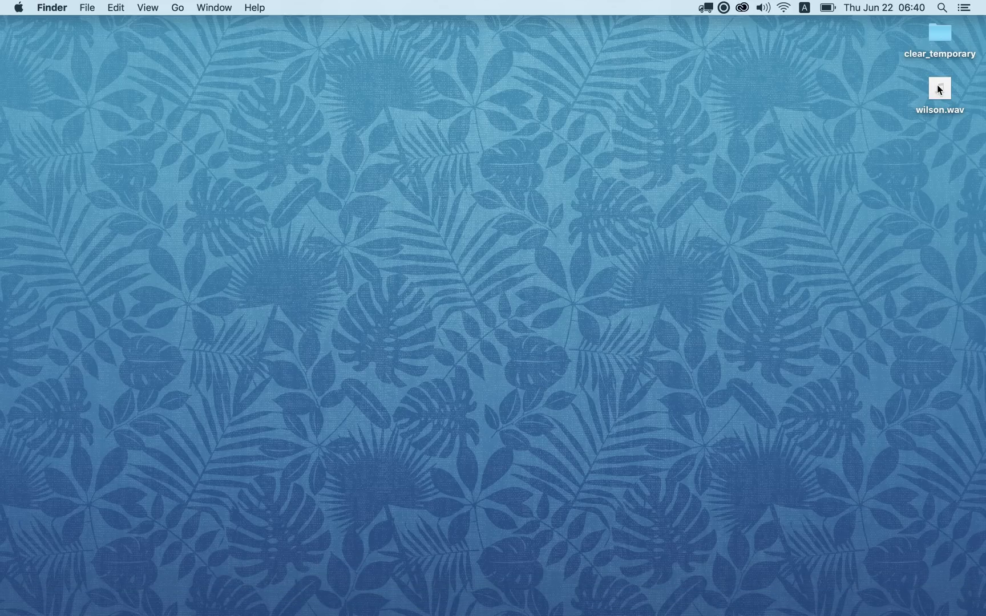
Open wilson.wav from the desktop with Praat and close the Praat Picture window.
{"action": "right_click", "coordinate": [936, 84]}
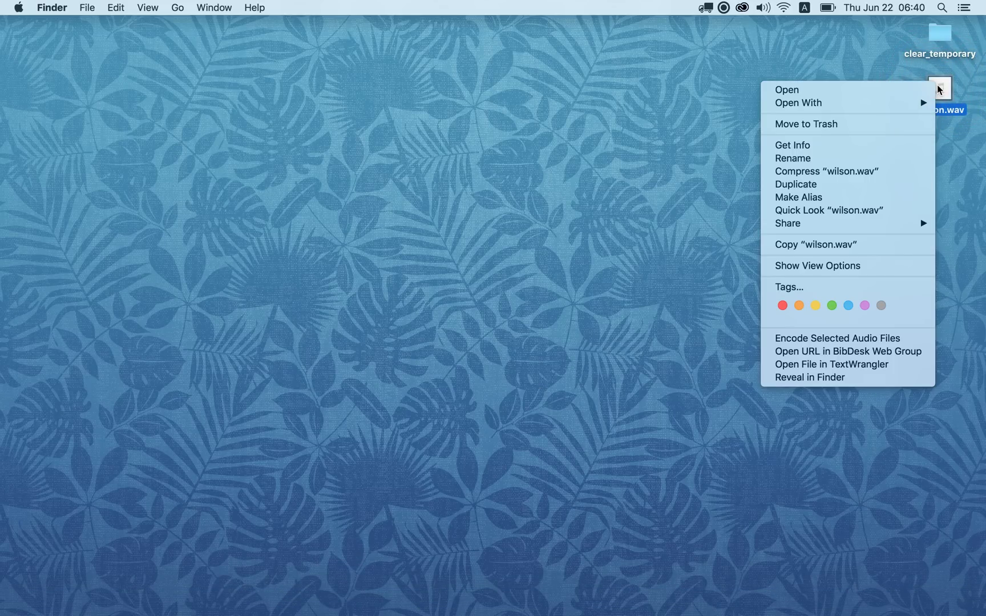
{"action": "mouse_move", "coordinate": [855, 103]}
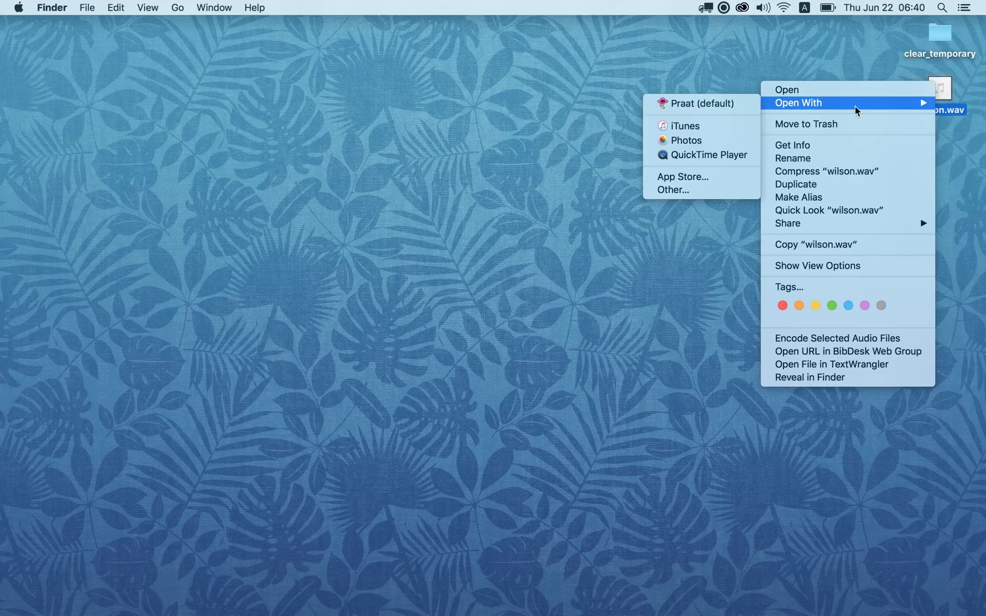
{"action": "left_click", "coordinate": [717, 105]}
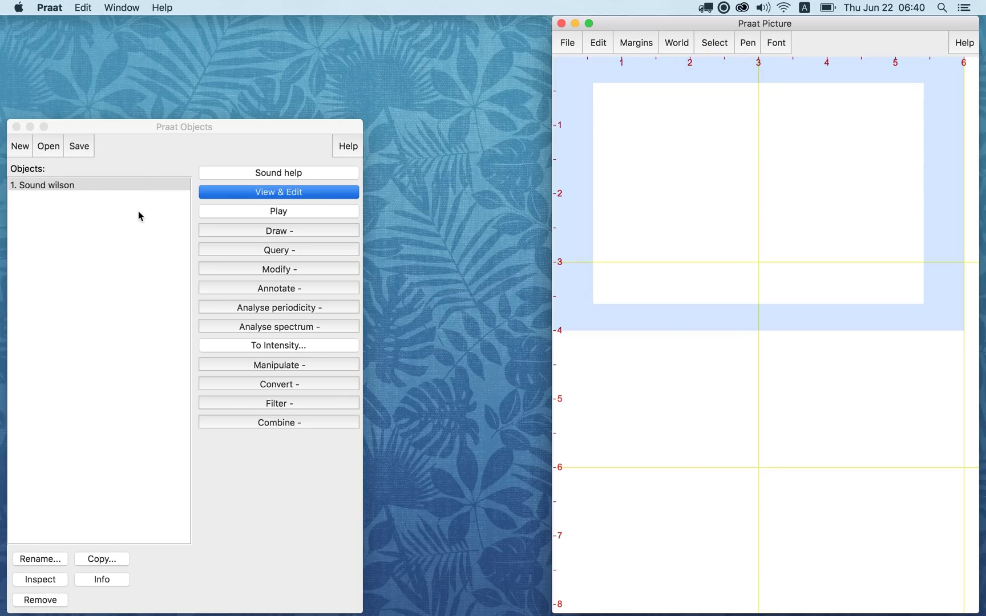
{"action": "left_click", "coordinate": [561, 23]}
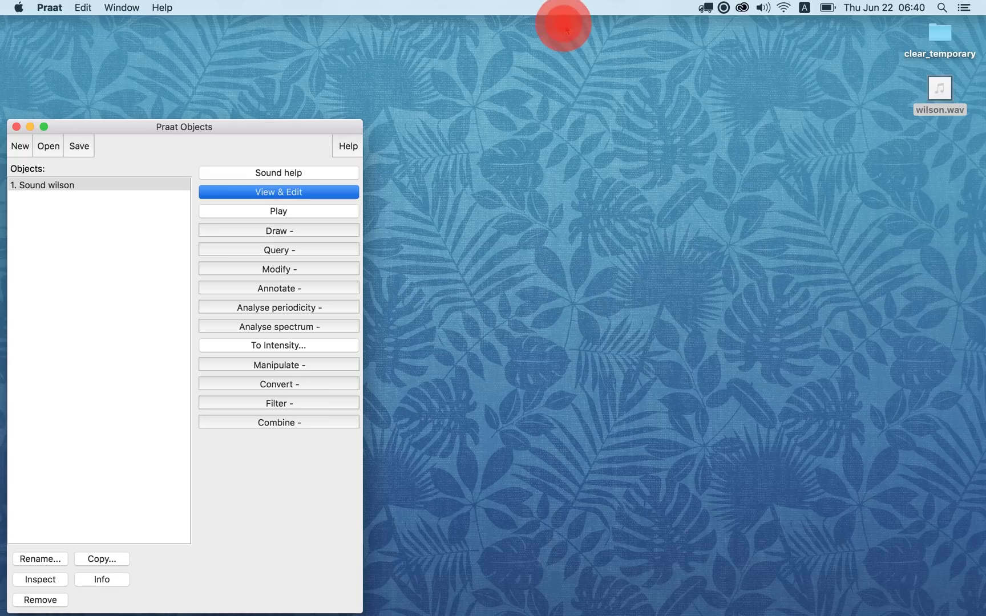
View the reloaded wilson sound with View & Edit and close the editor.
{"action": "left_click", "coordinate": [63, 184]}
{"action": "left_click", "coordinate": [247, 194]}
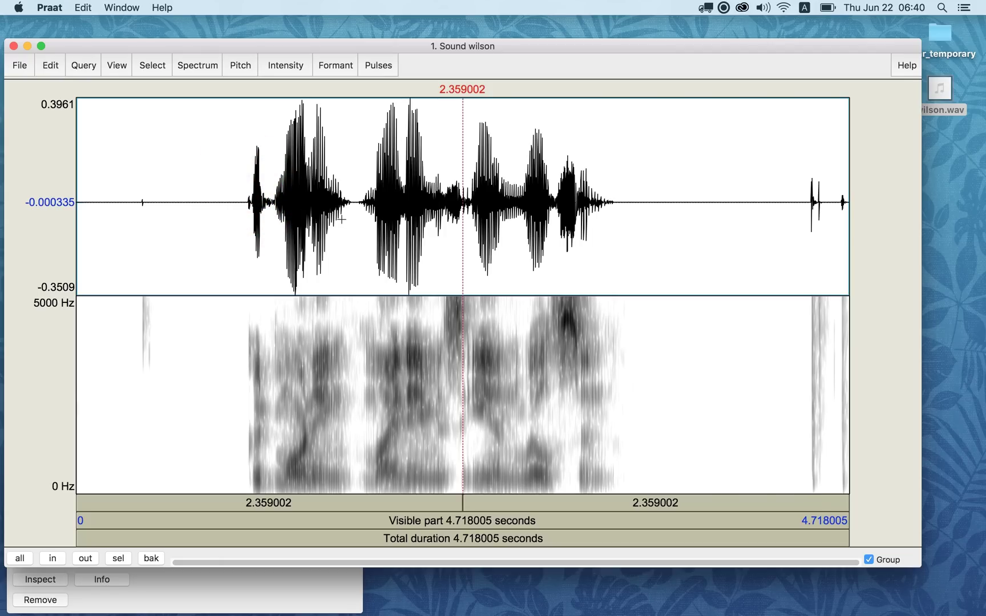
{"action": "left_click", "coordinate": [13, 46]}
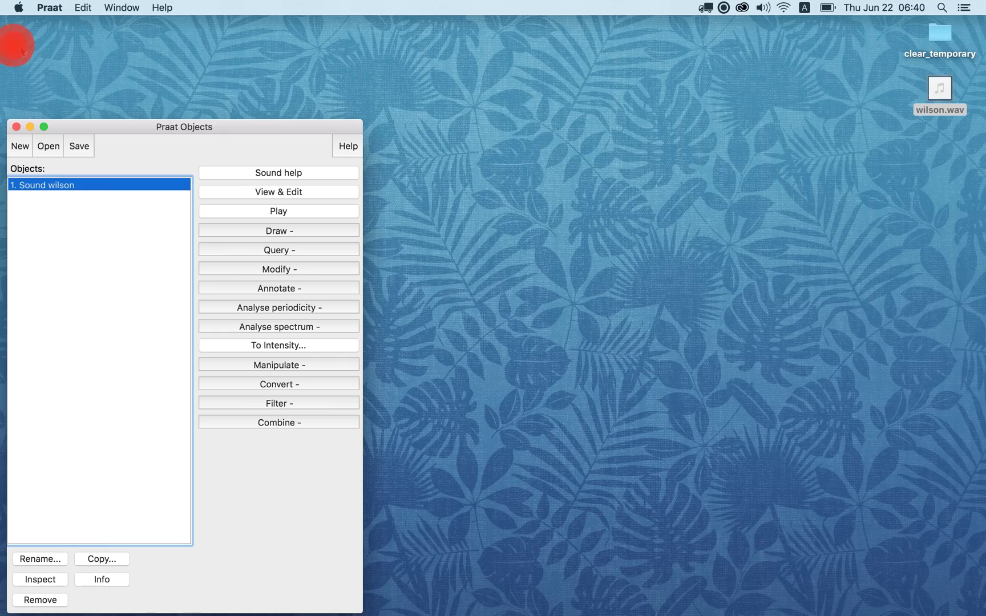
Quit Praat again and confirm quitting with the wilson sound still in the list.
{"action": "left_click", "coordinate": [177, 129]}
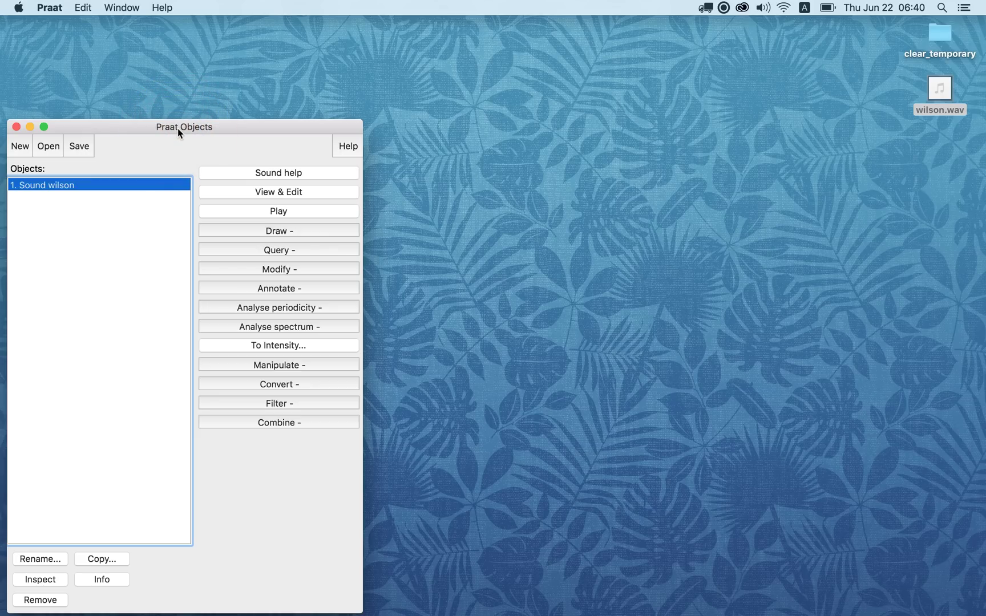
{"action": "key", "text": "super+q"}
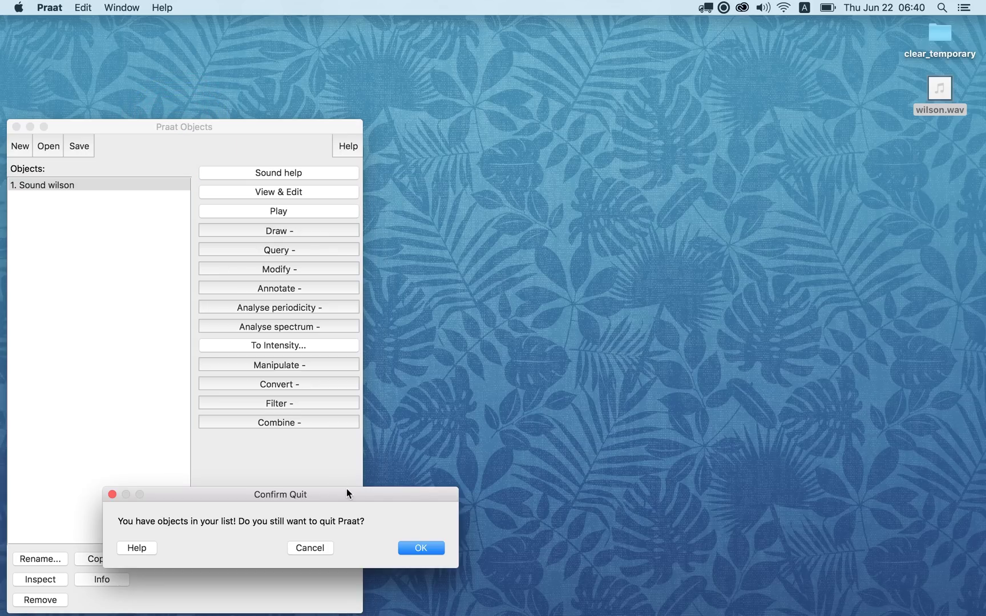
{"action": "left_click", "coordinate": [422, 549]}
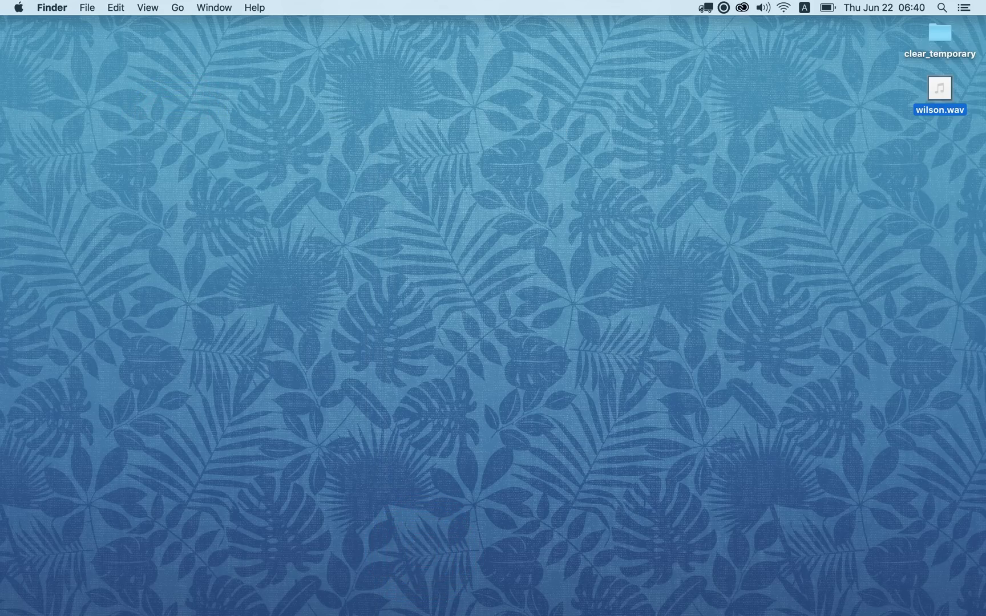